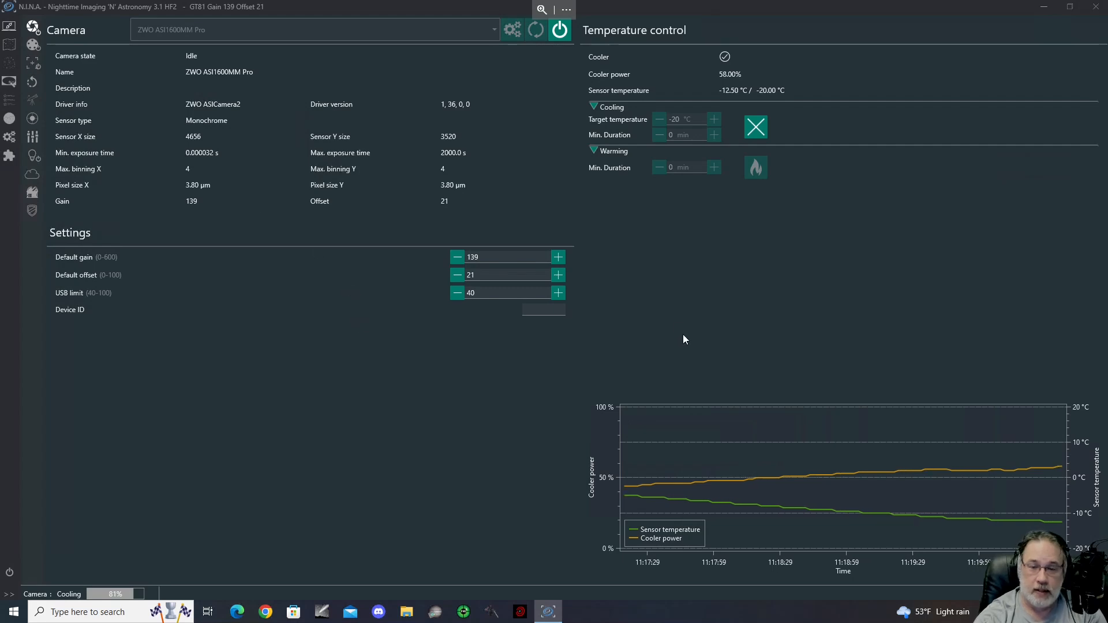
# - Open the Flat Wizard in multi-filter mode and set the wizard mode to Dynamic brightness
pyautogui.click(10, 85)
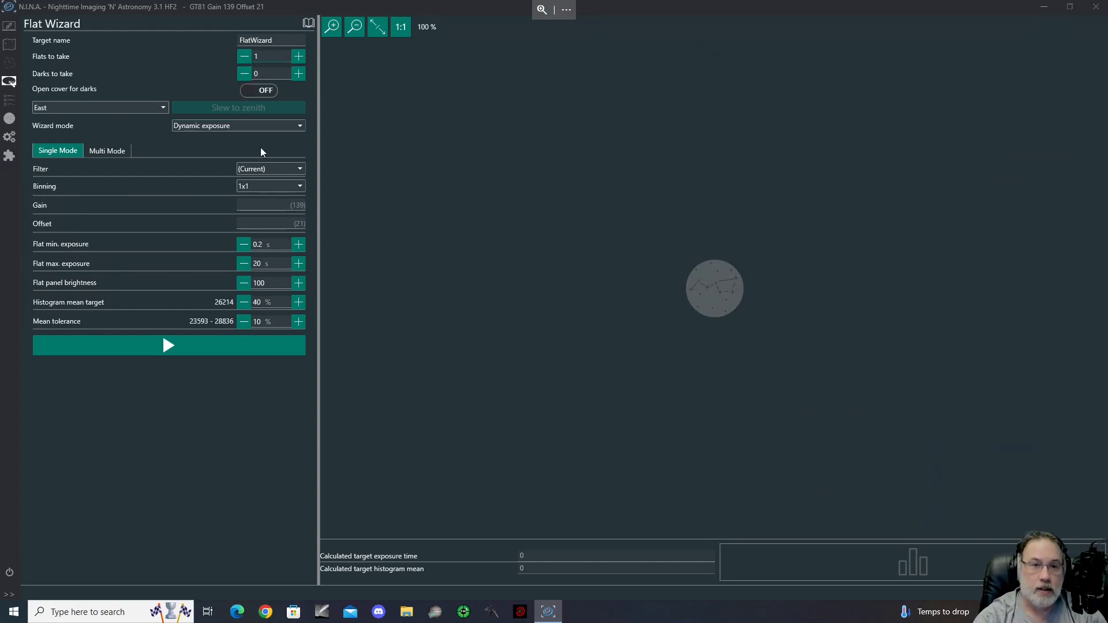
pyautogui.click(104, 152)
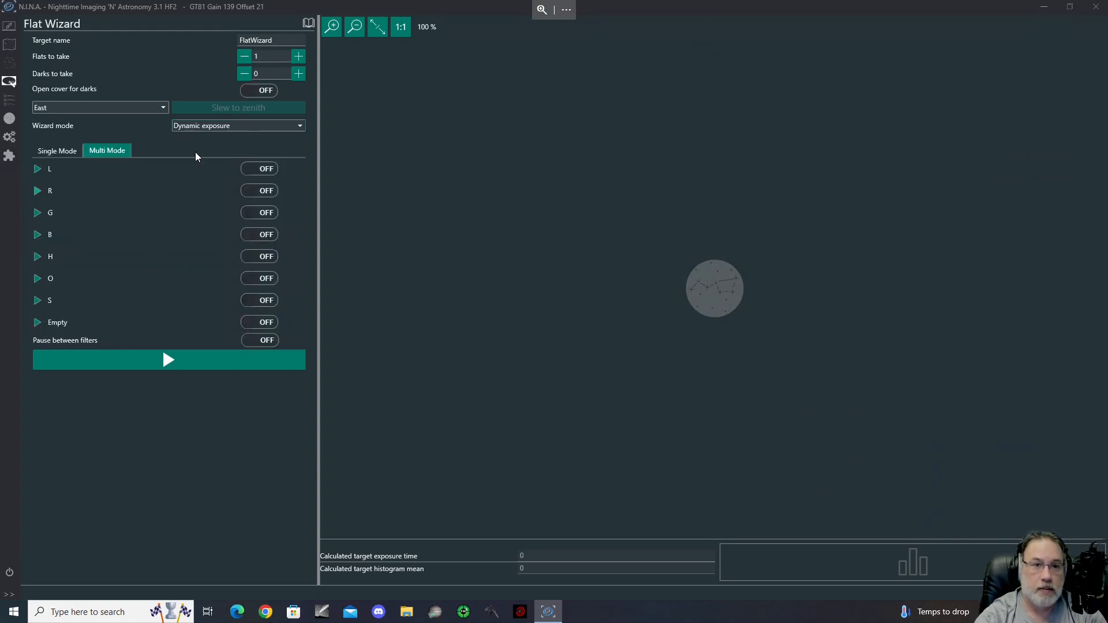
pyautogui.click(226, 126)
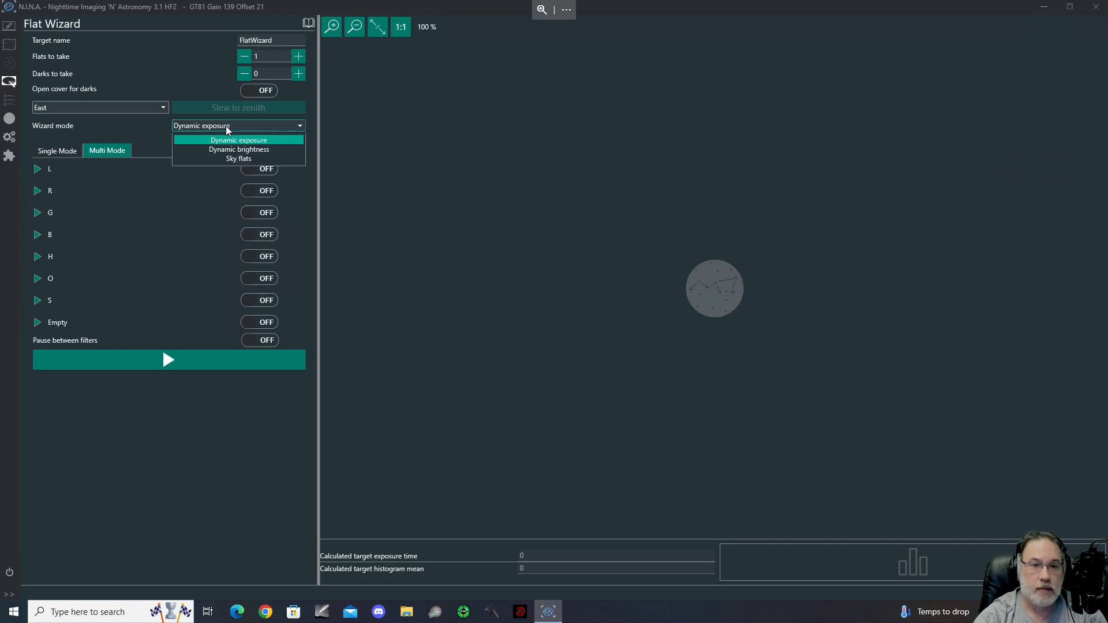
pyautogui.click(223, 149)
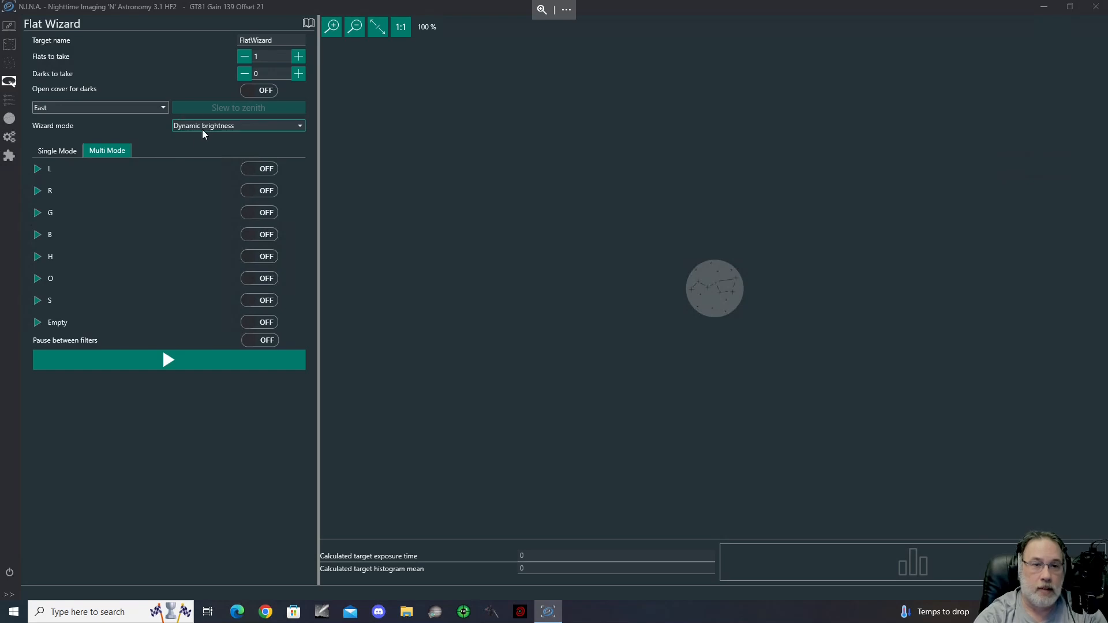
# - Set the L filter's mean tolerance to 5% and its exposure time to 1 s
pyautogui.click(37, 169)
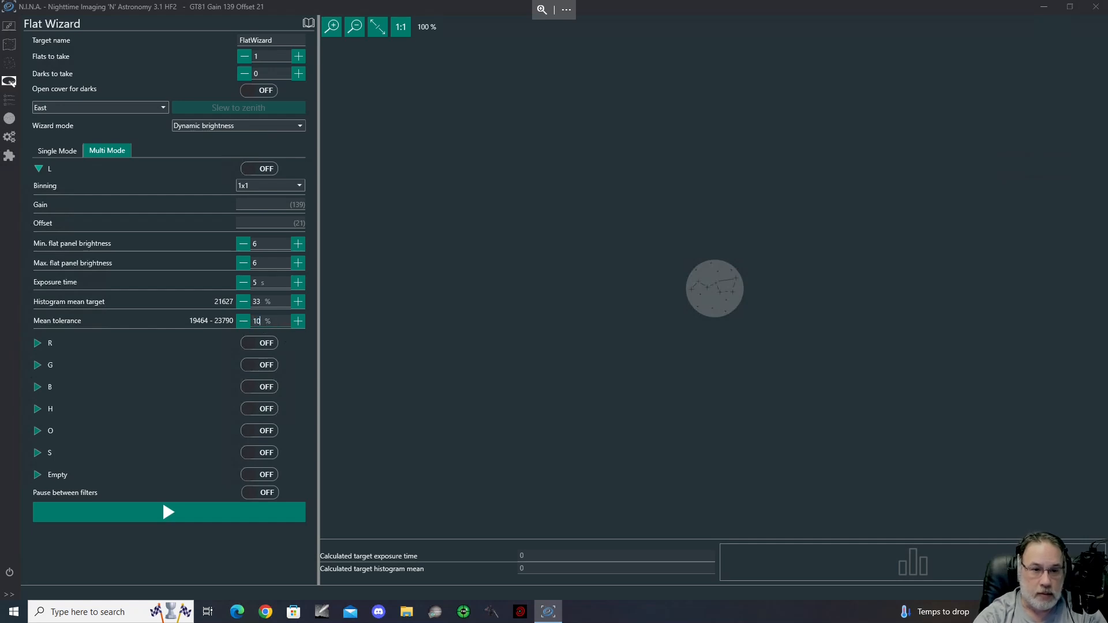
pyautogui.press('BackSpace')
pyautogui.press('BackSpace')
pyautogui.write('5')
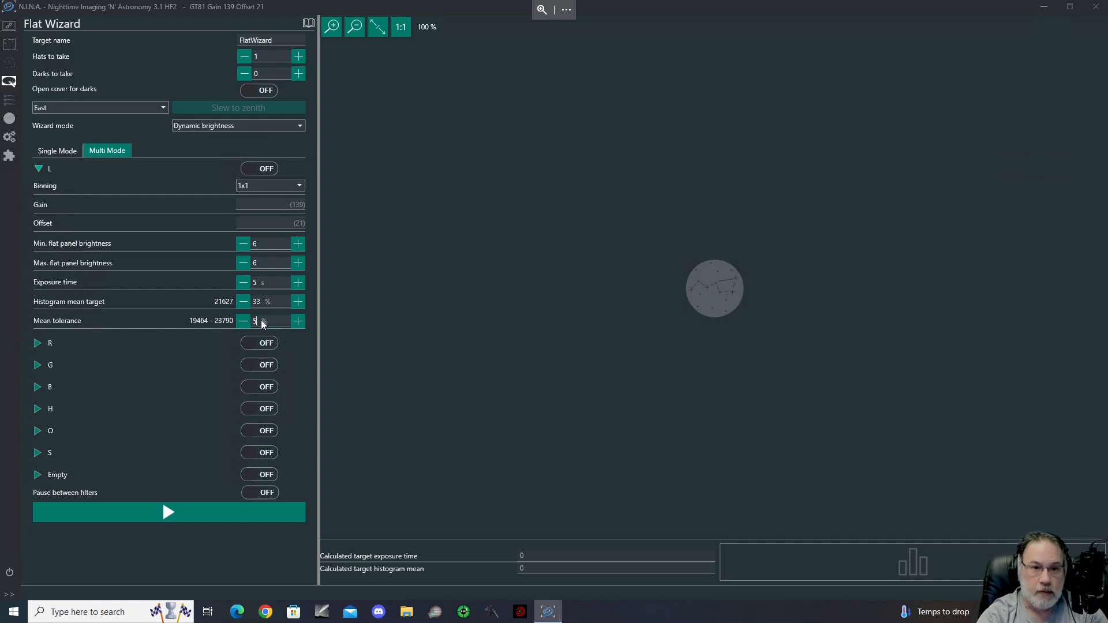
pyautogui.click(257, 283)
pyautogui.press('BackSpace')
pyautogui.write('1')
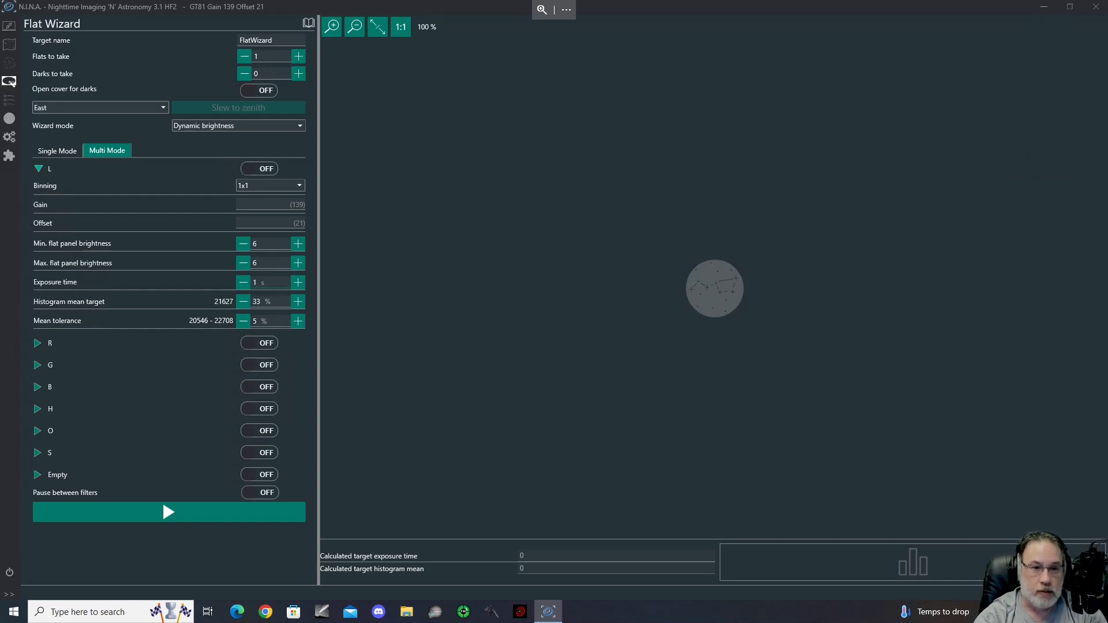
# - Run the L filter's flats with panel brightness 1 to 10 and 0.5 s exposure, and check the trained exposure times
pyautogui.doubleClick(258, 286)
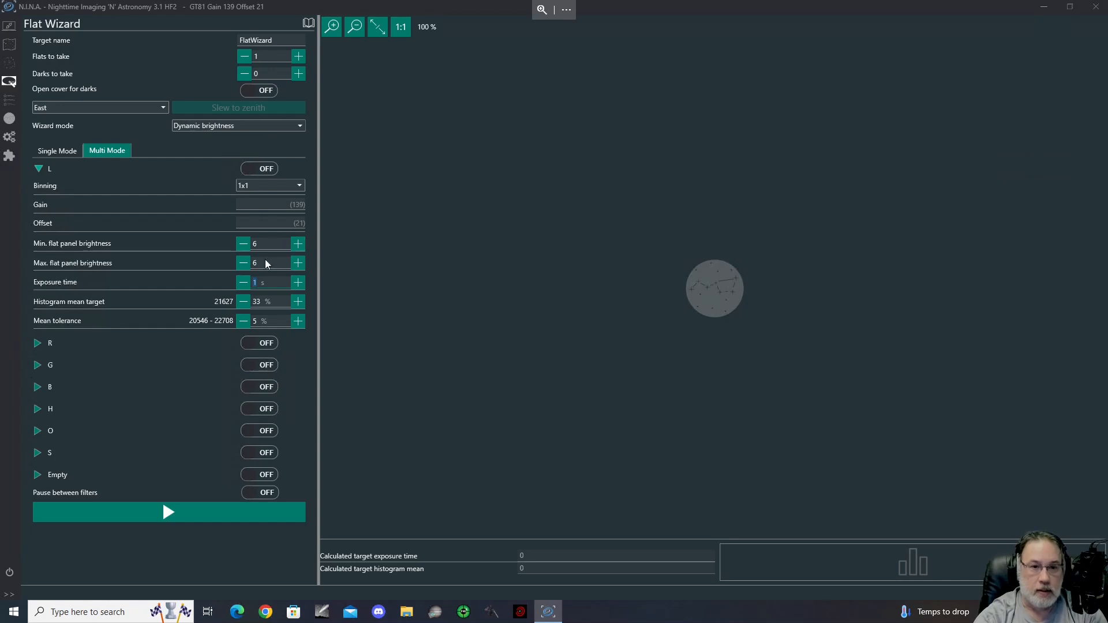
pyautogui.doubleClick(275, 248)
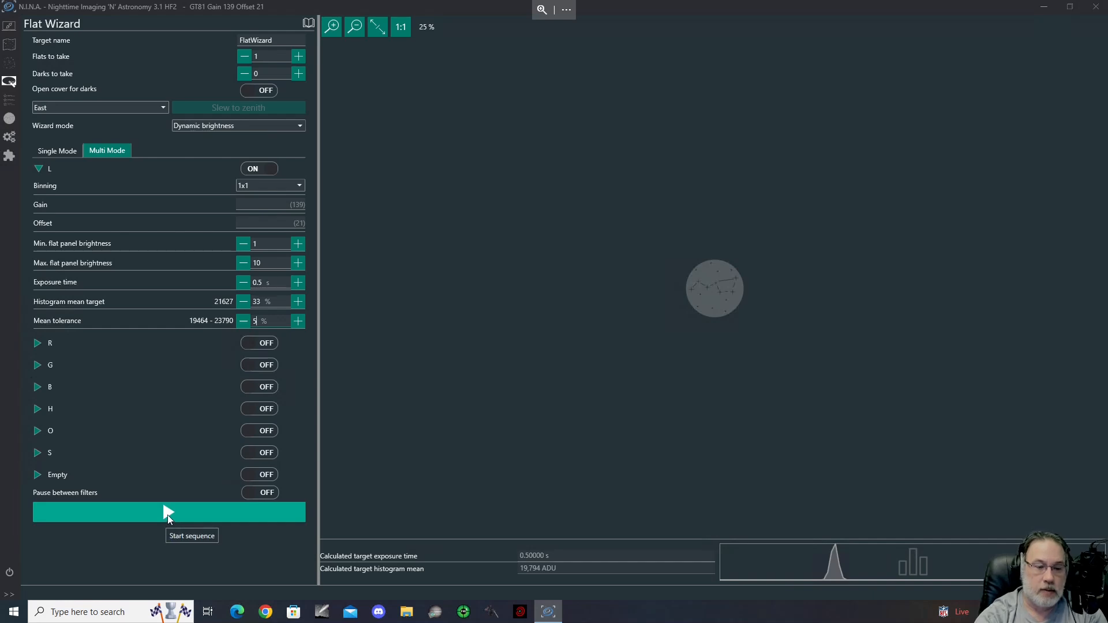
pyautogui.click(168, 515)
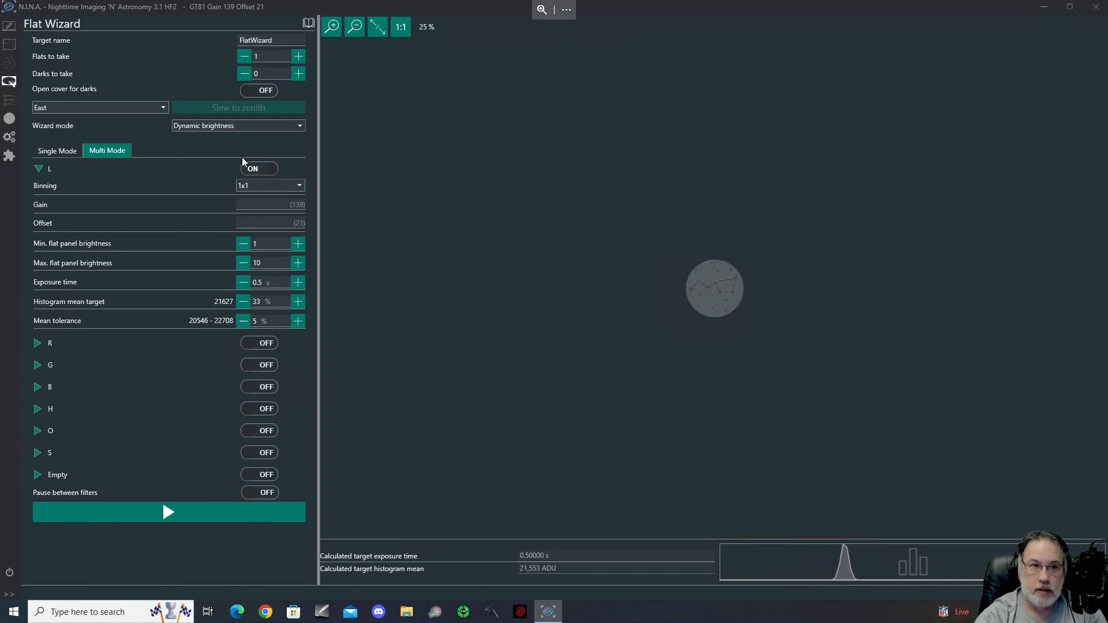
pyautogui.click(9, 26)
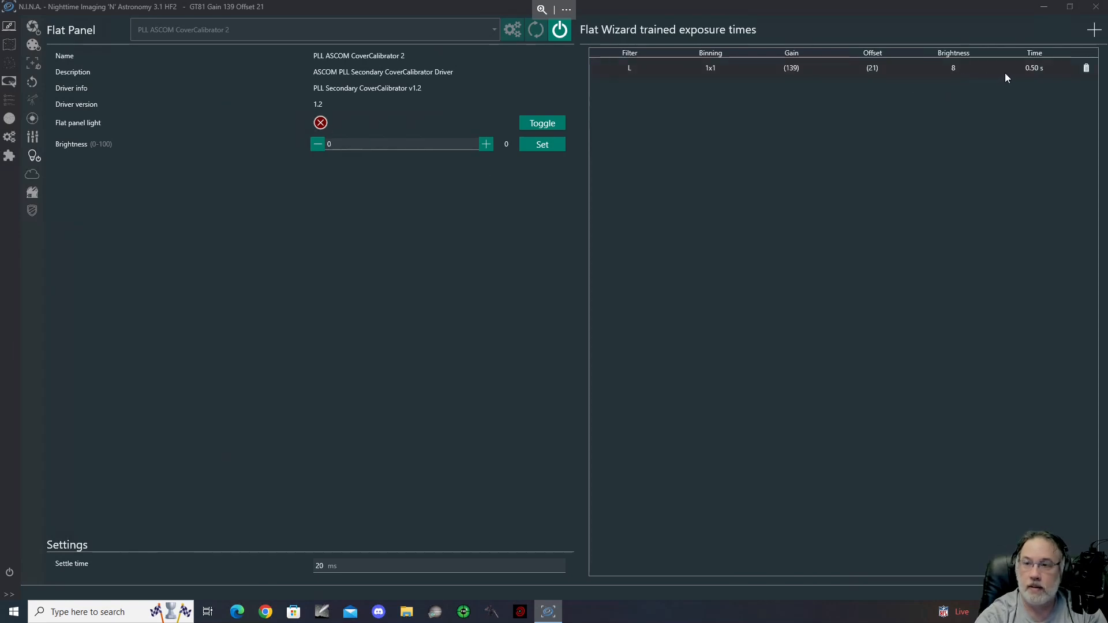
pyautogui.click(9, 81)
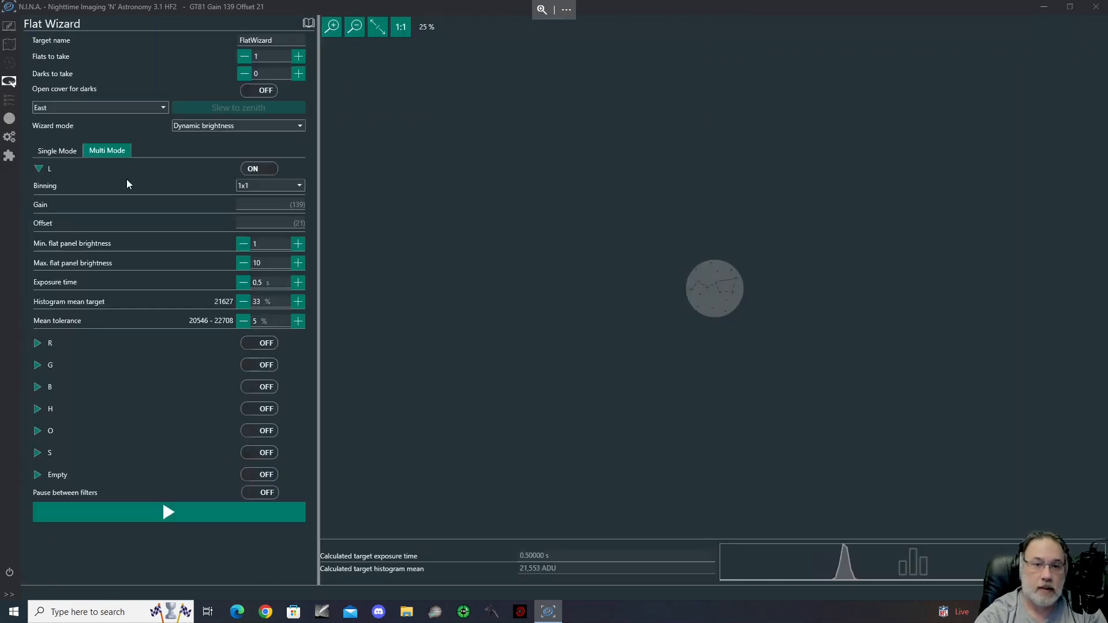
# - Set the L filter's flat panel brightness range to 3 to 13 and rerun its flats
pyautogui.click(282, 248)
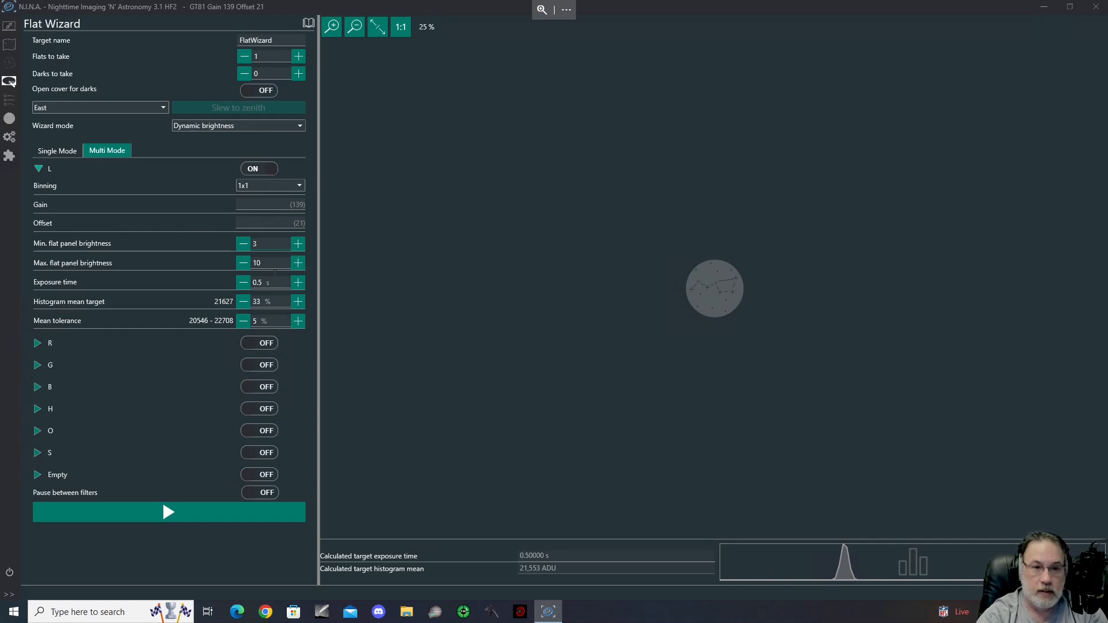
pyautogui.press('Tab')
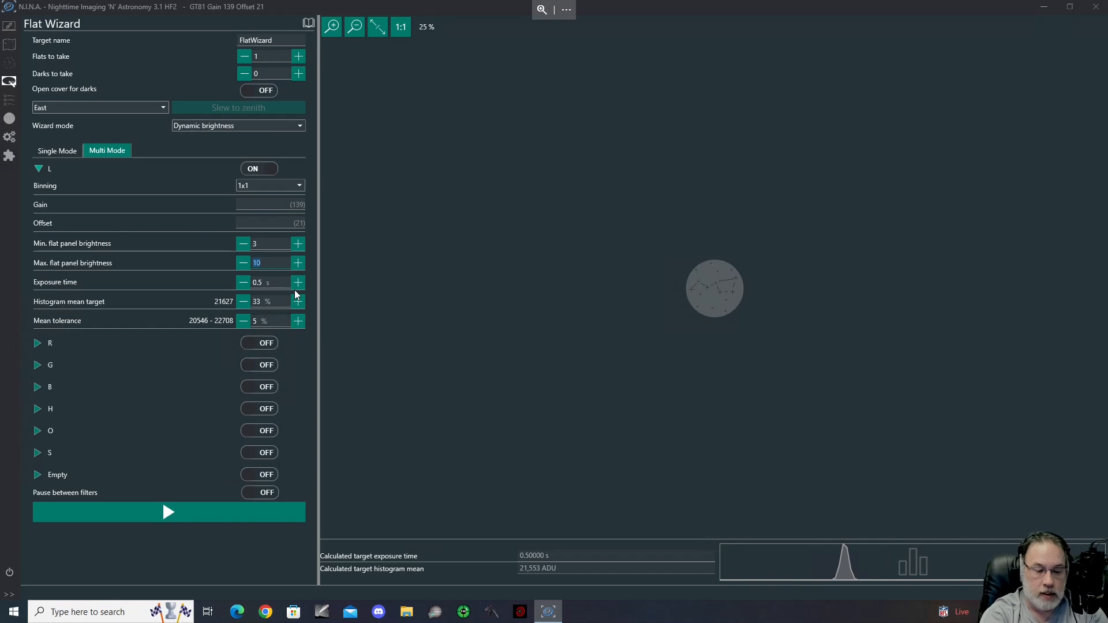
pyautogui.write('13')
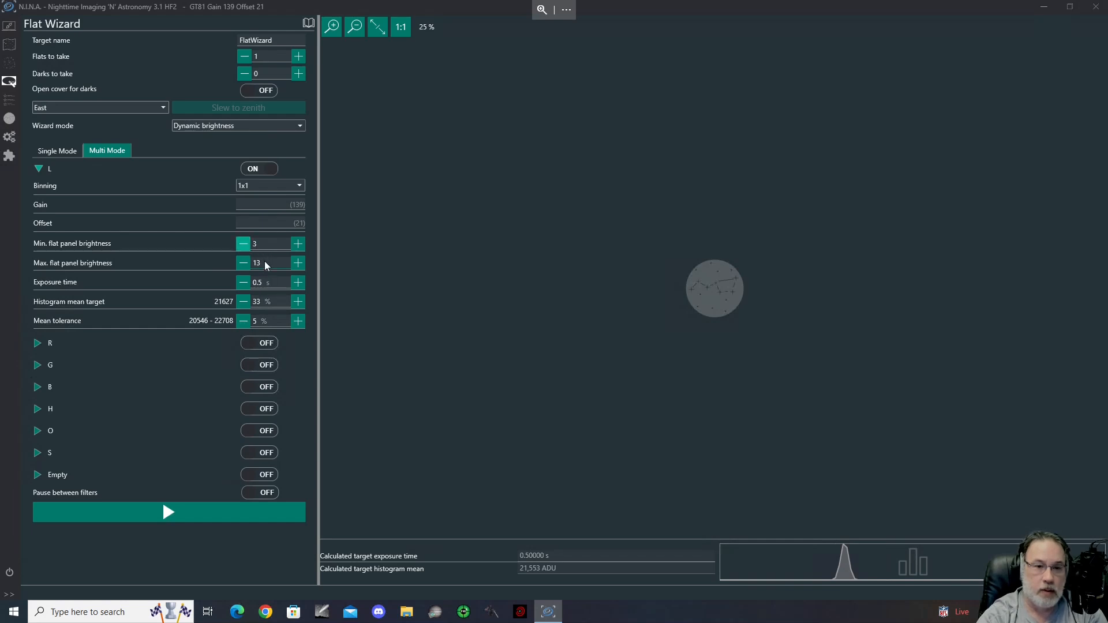
pyautogui.click(168, 514)
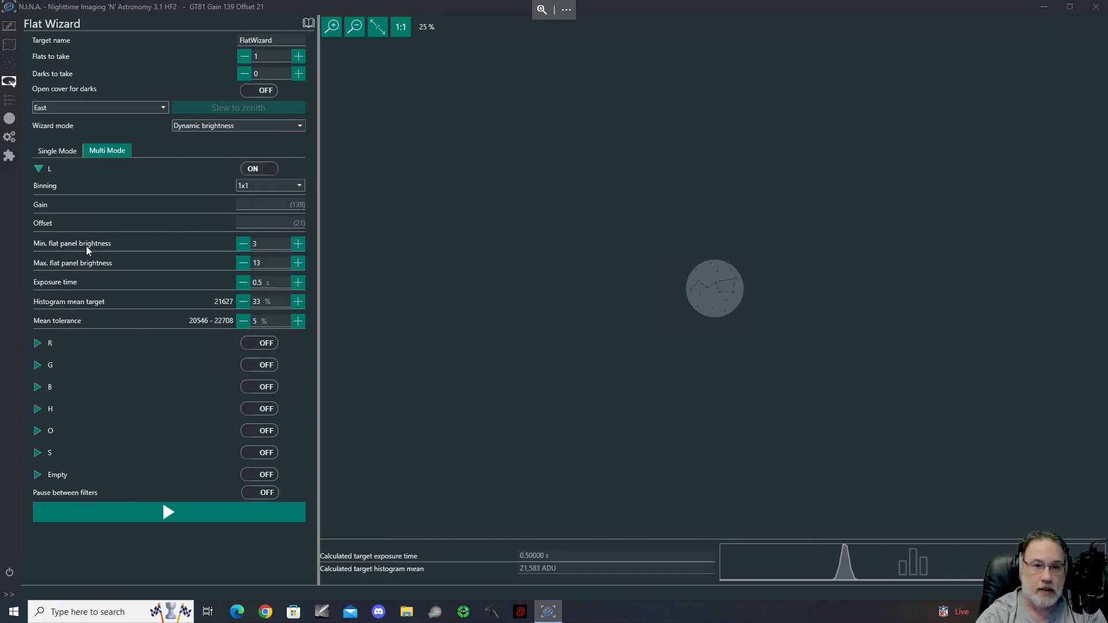
# - Run flats for only the R filter with a maximum panel brightness of 20, and check the trained exposure times
pyautogui.click(38, 169)
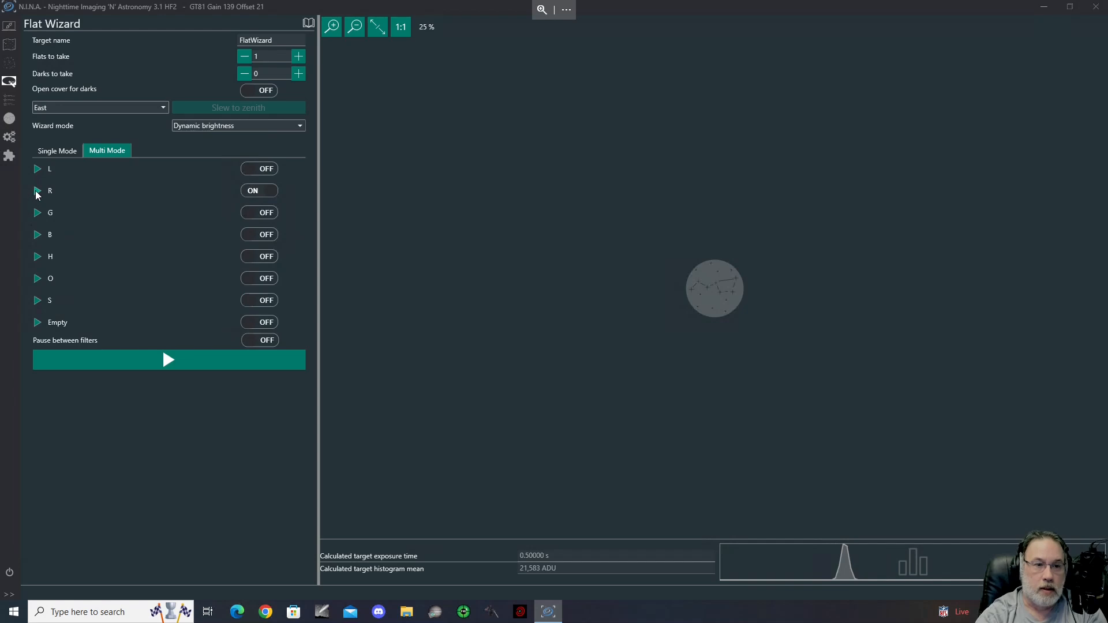
pyautogui.click(37, 192)
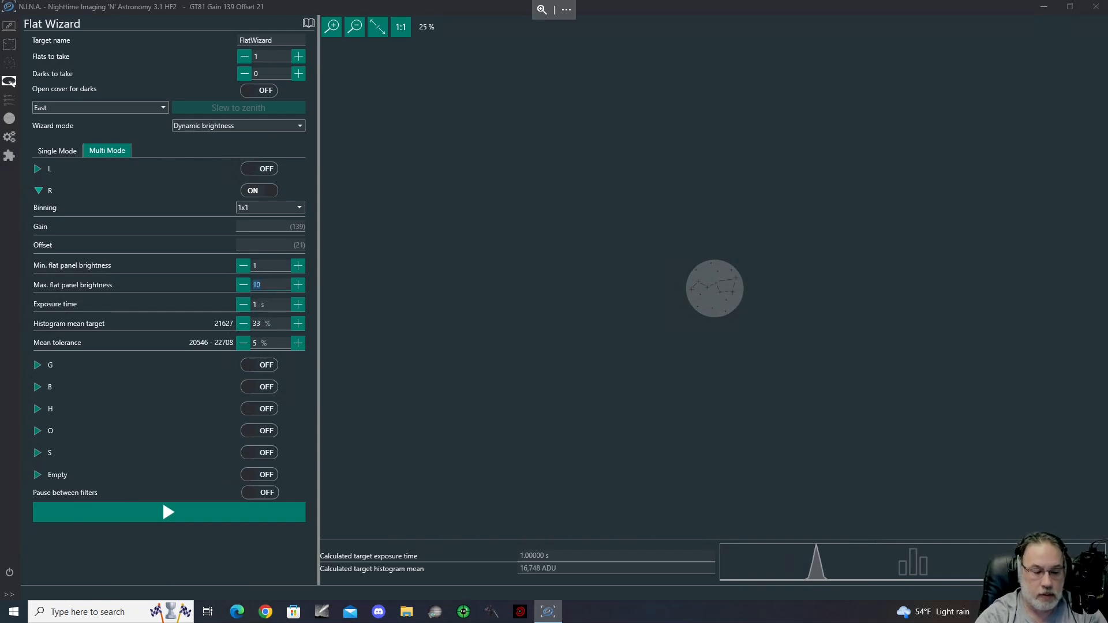
pyautogui.write('2')
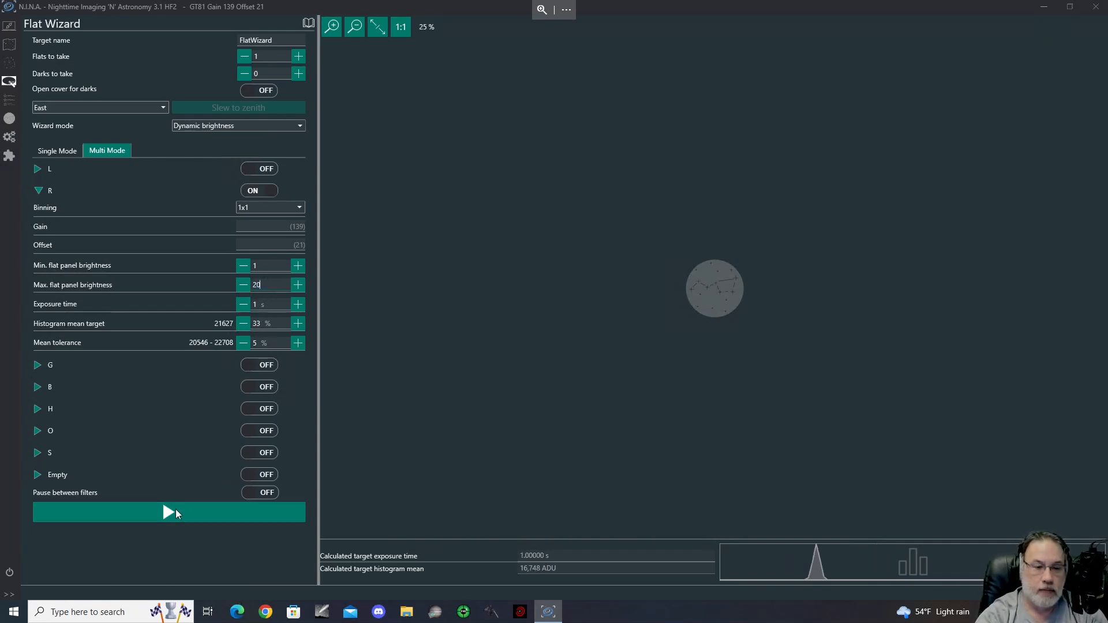
pyautogui.click(172, 512)
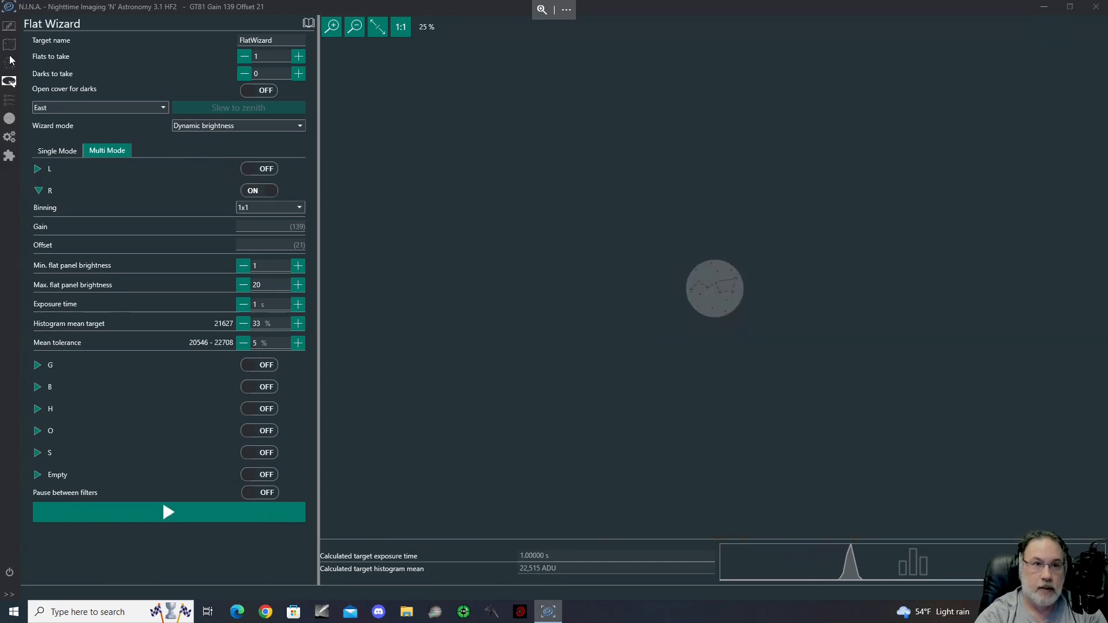
pyautogui.click(9, 26)
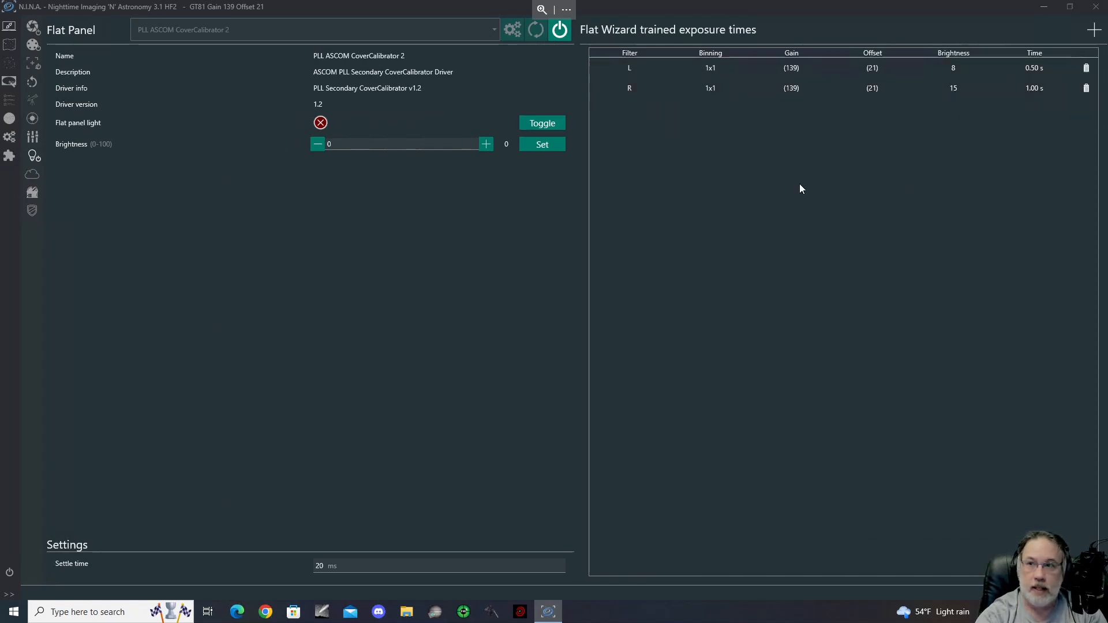
pyautogui.click(9, 81)
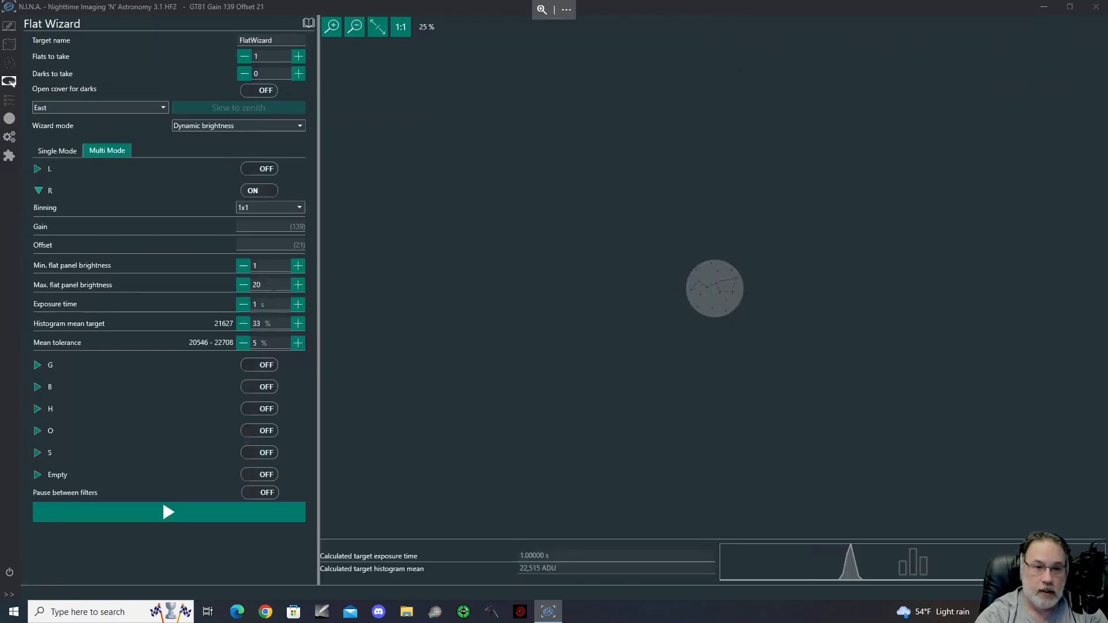
# - Set the R filter's minimum flat panel brightness to 10 and rerun its flats
pyautogui.doubleClick(272, 288)
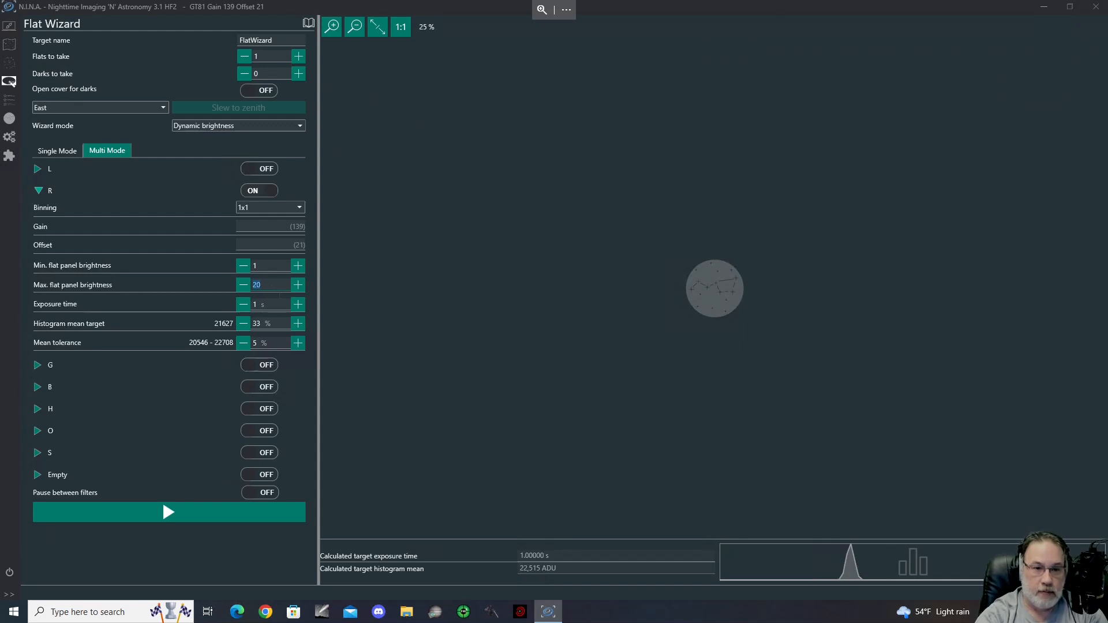
pyautogui.hotkey('shift', 'Tab')
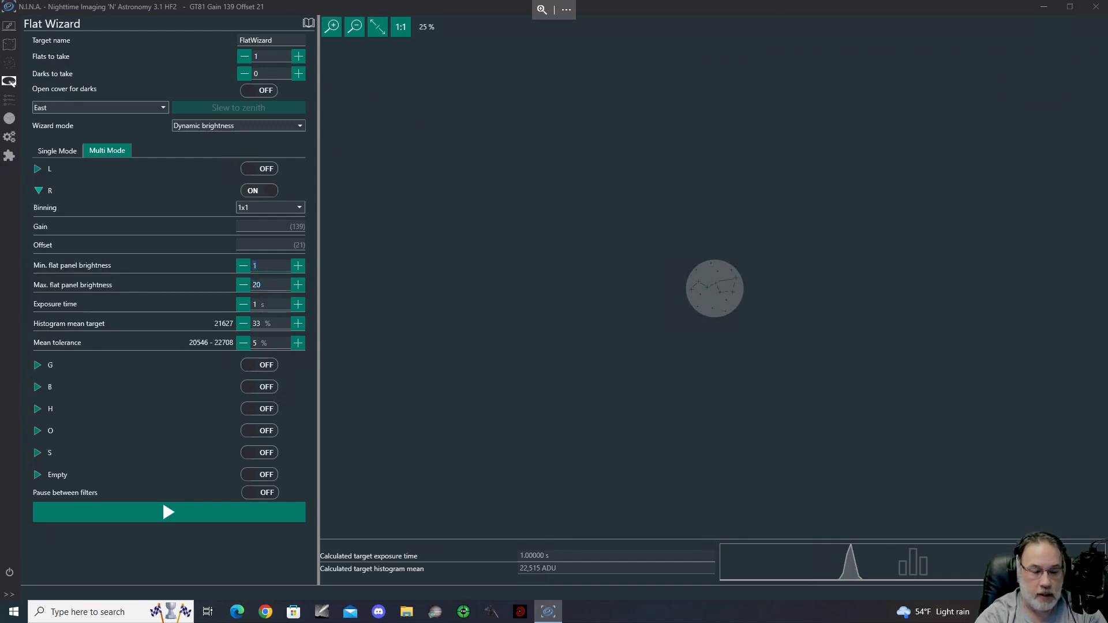
pyautogui.write('0')
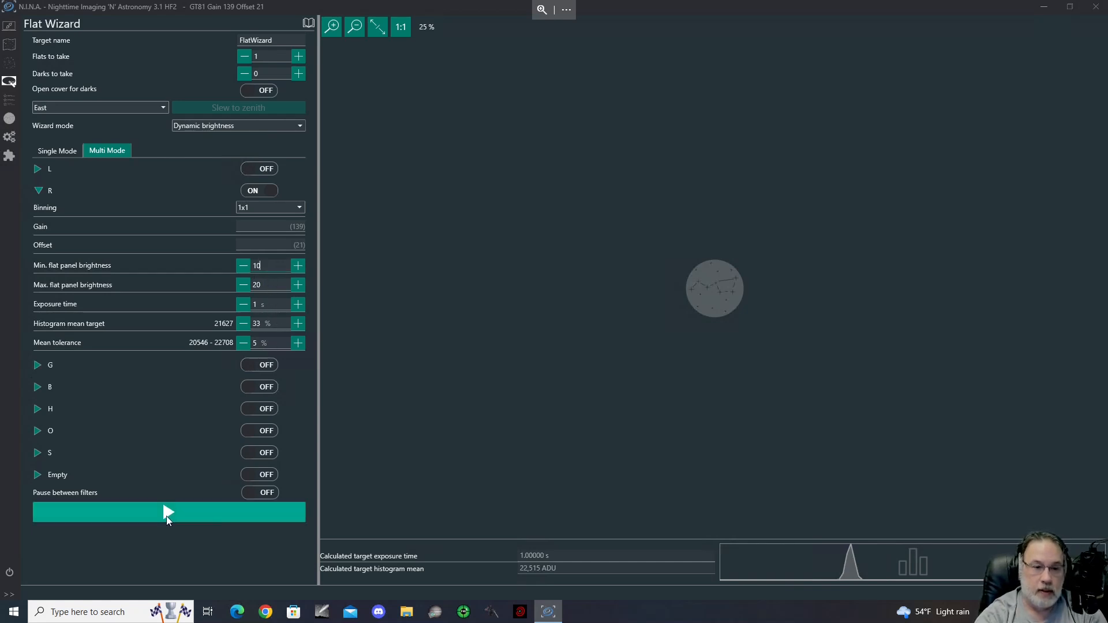
pyautogui.click(167, 515)
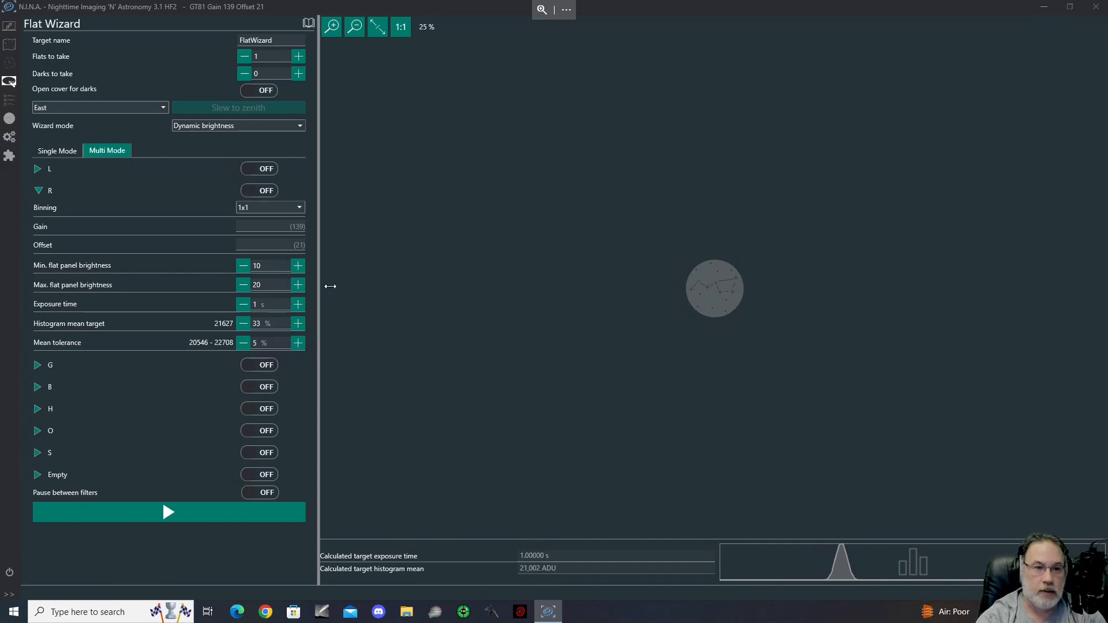
# - Close the G filter's flat settings and expand those of the B filter
pyautogui.click(284, 365)
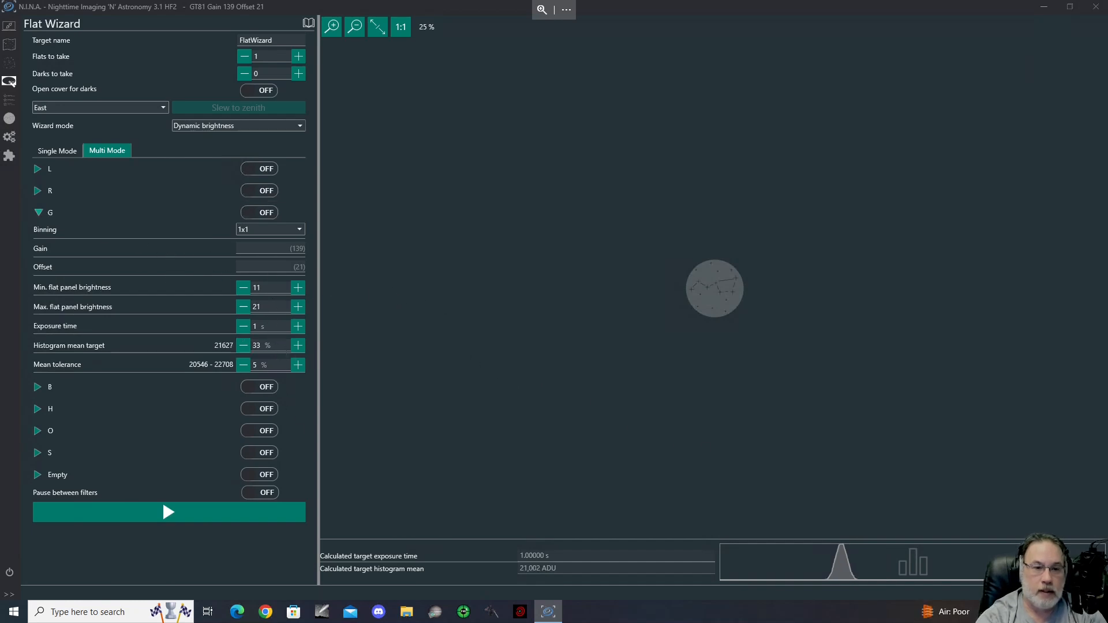
pyautogui.click(38, 214)
pyautogui.click(38, 234)
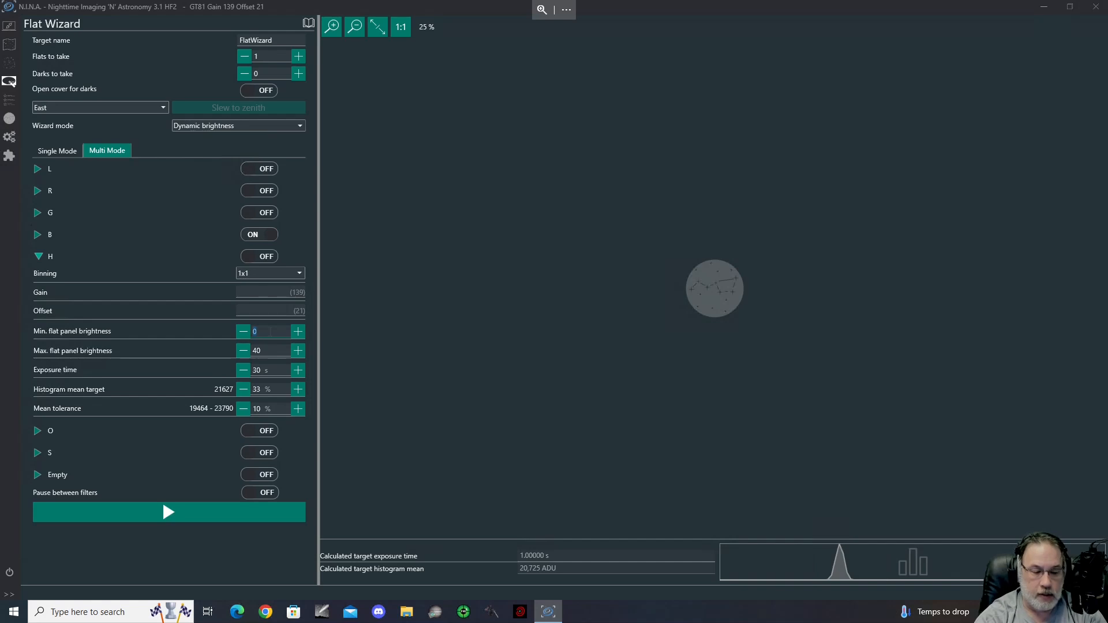
# - Run flats for only the H filter with panel brightness 10 to 100, 1 s exposure and 5% mean tolerance
pyautogui.doubleClick(270, 332)
pyautogui.write('1')
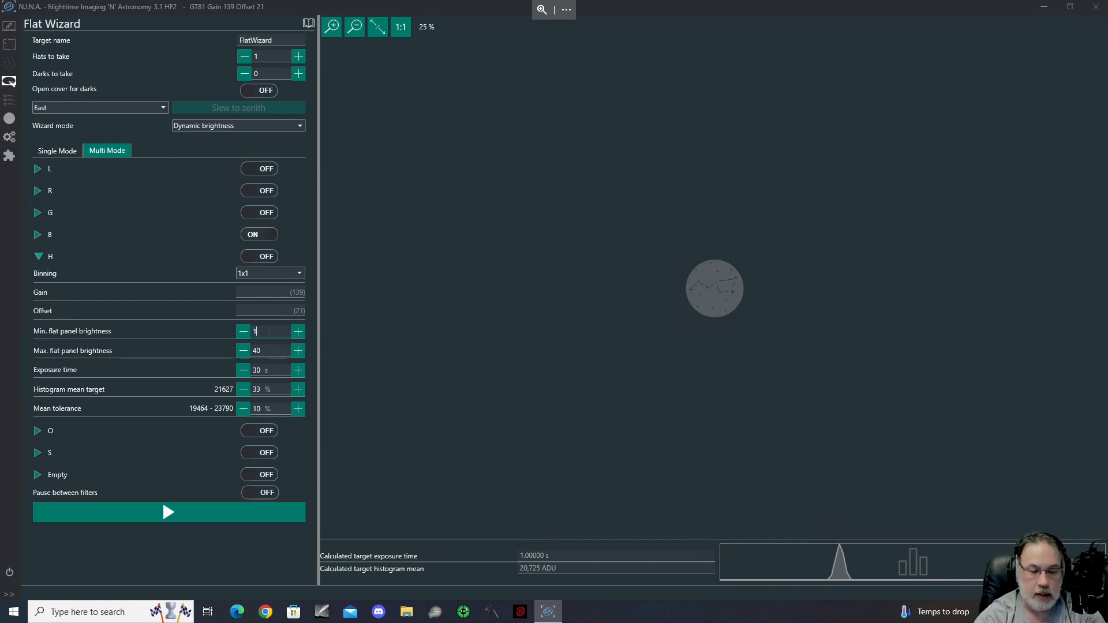
pyautogui.doubleClick(266, 352)
pyautogui.write('80')
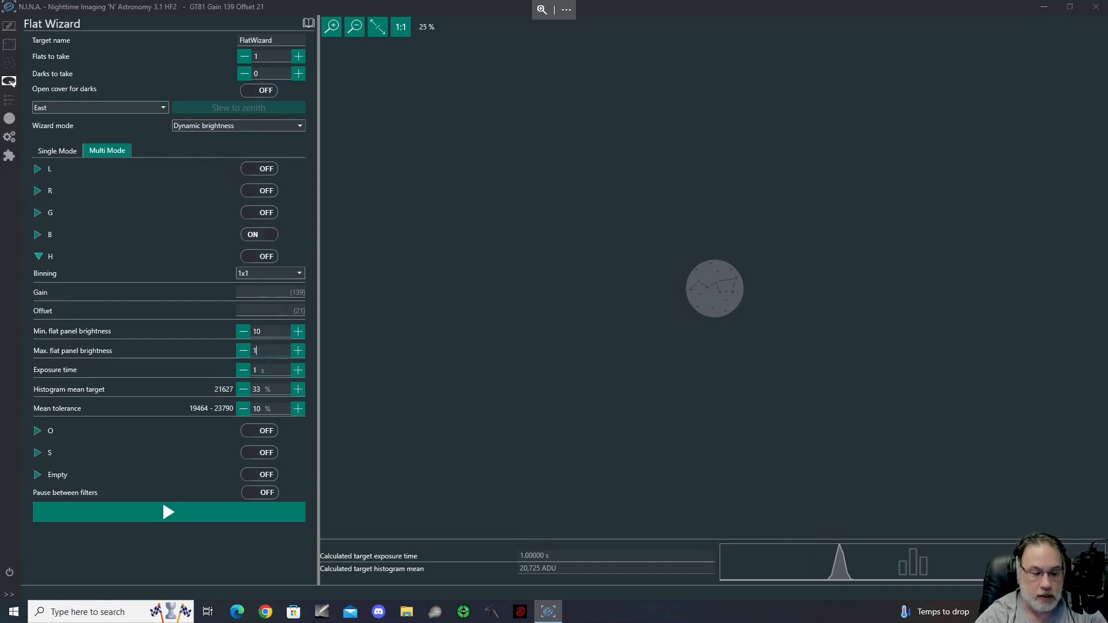
pyautogui.doubleClick(257, 409)
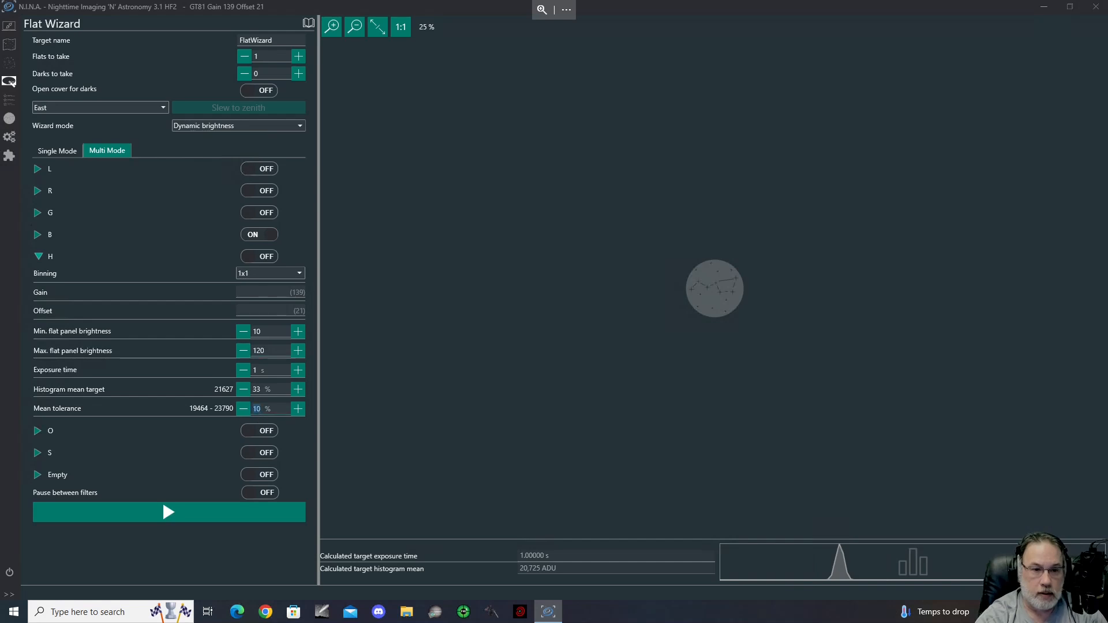
pyautogui.write('5')
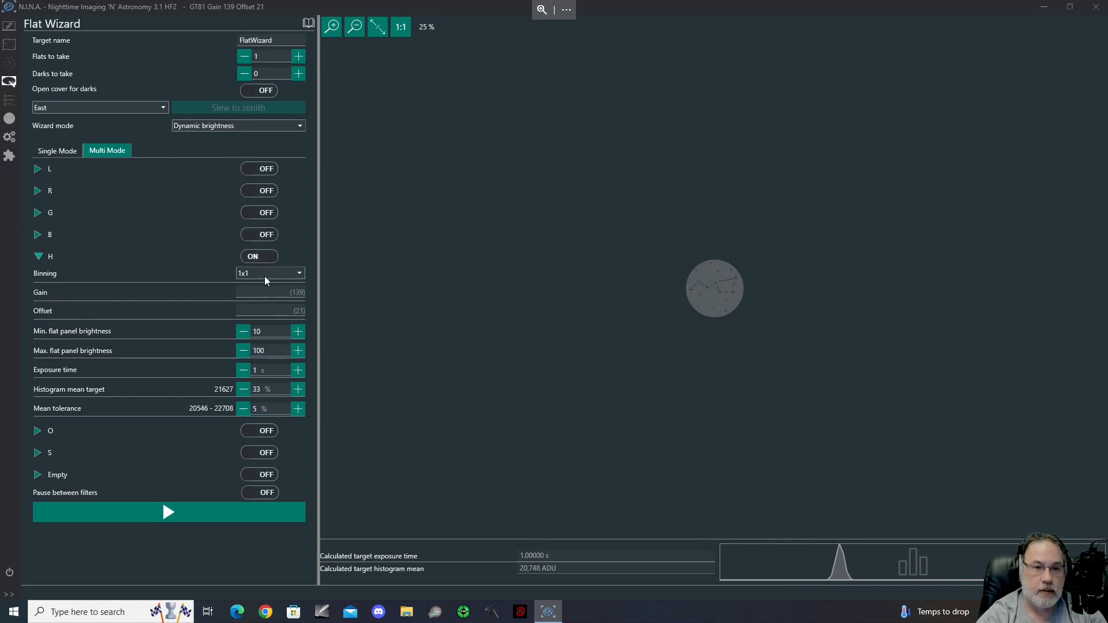
pyautogui.click(166, 514)
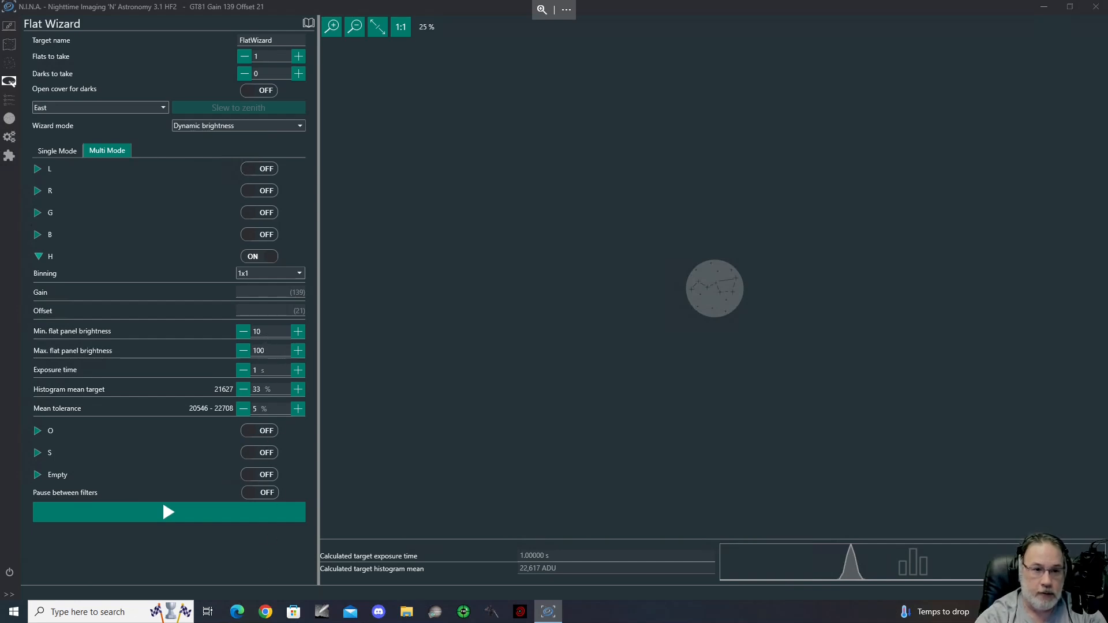
# - Rerun the H filter's flats with a panel brightness range of 40 to 60, and check the trained exposure times
pyautogui.doubleClick(268, 331)
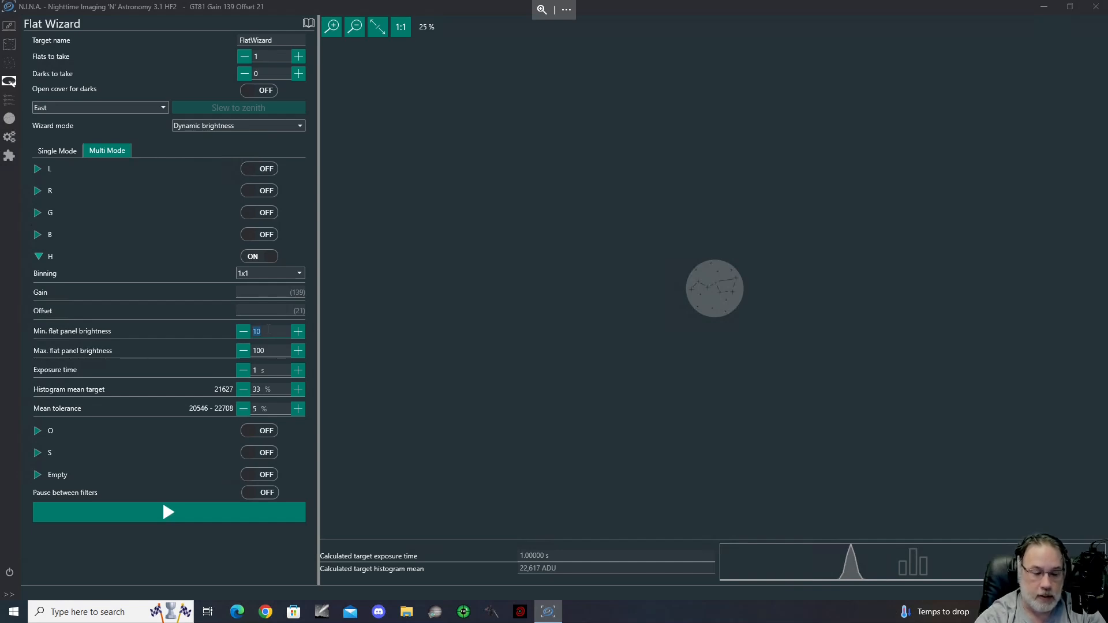
pyautogui.write('40')
pyautogui.doubleClick(270, 350)
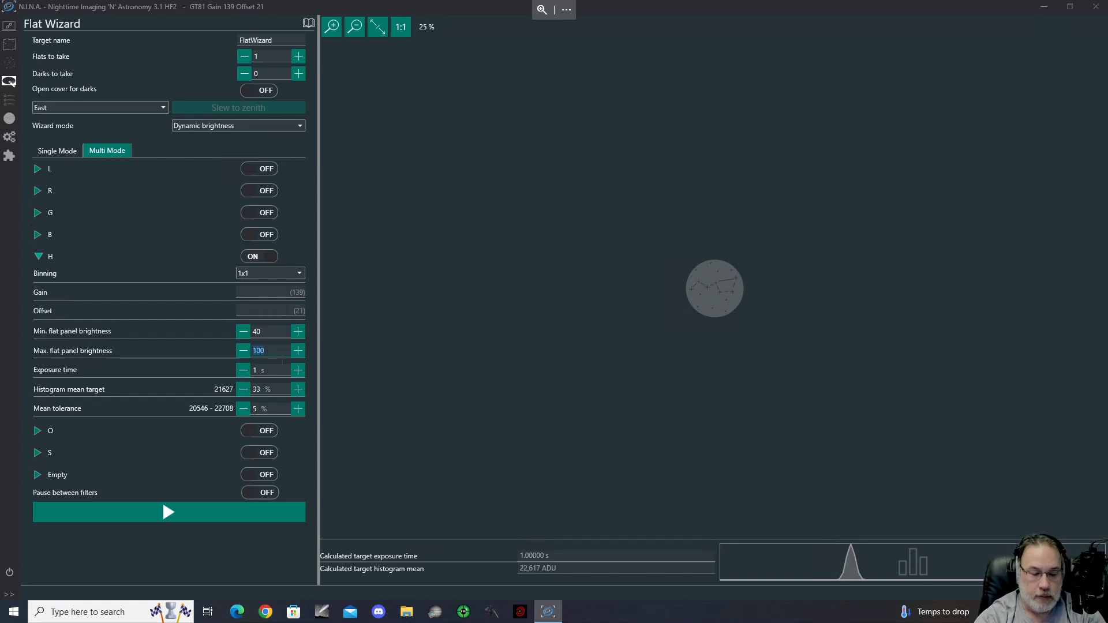
pyautogui.write('60')
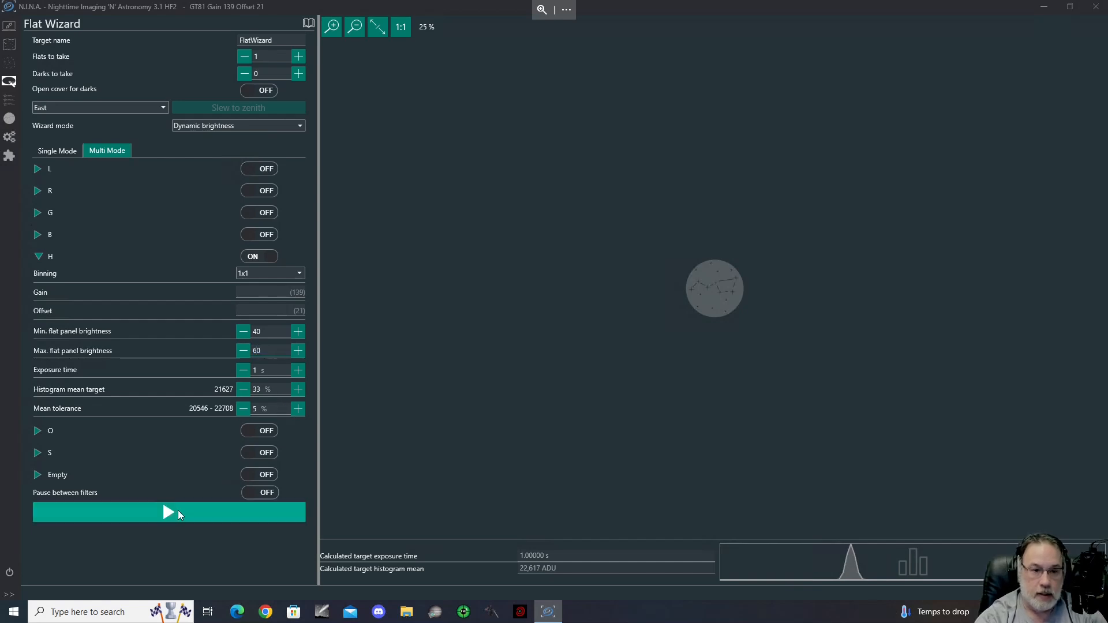
pyautogui.click(165, 514)
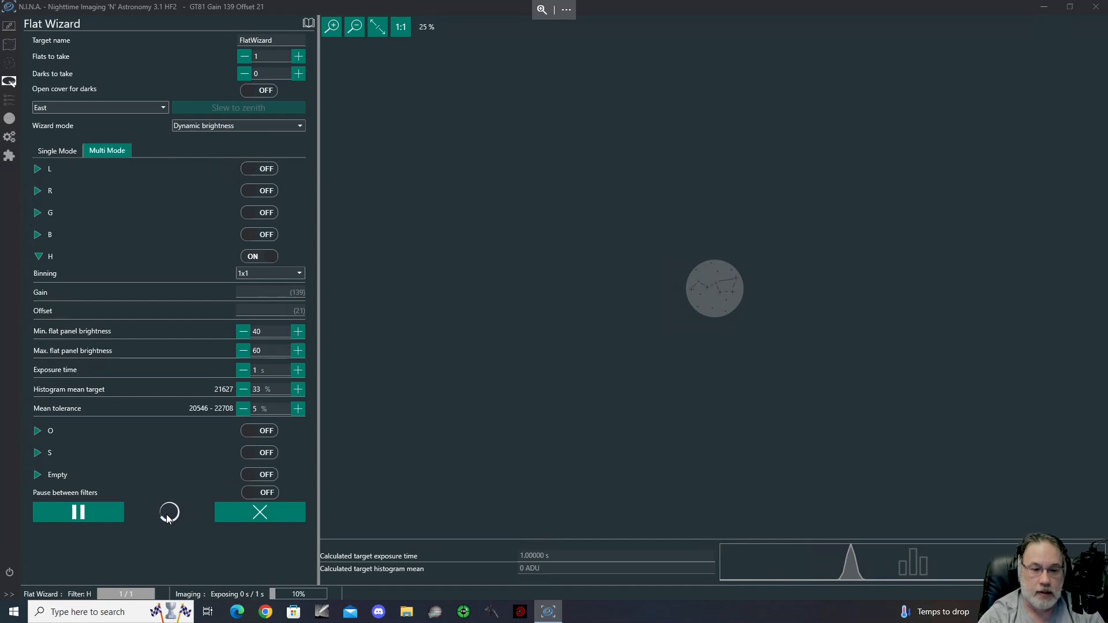
pyautogui.click(9, 26)
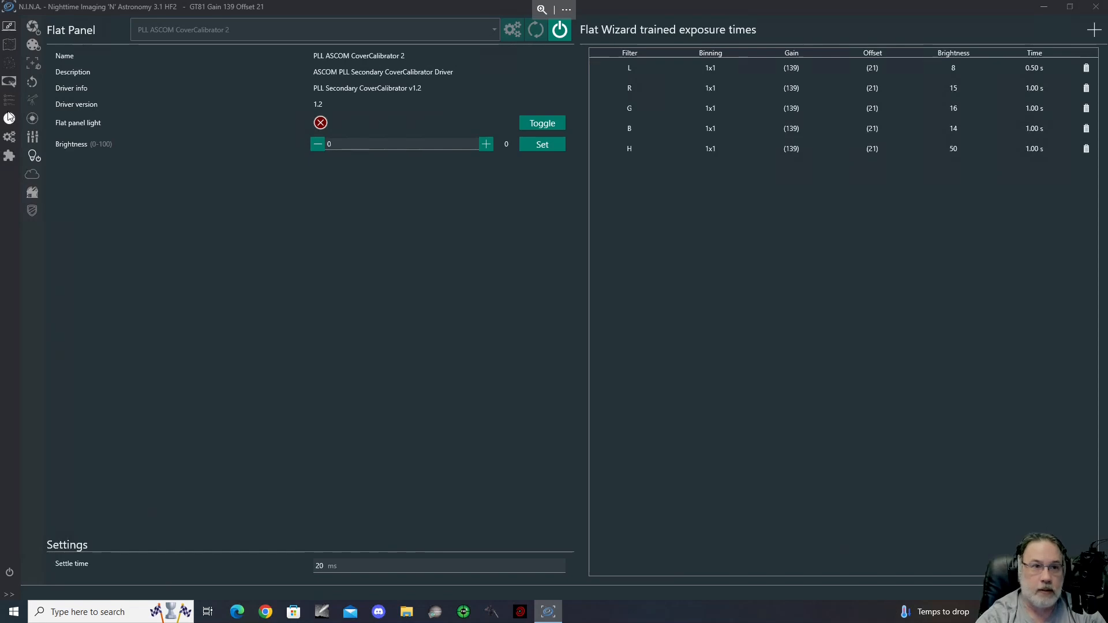
# - Return to the Flat Wizard and expand the H filter's flat settings
pyautogui.click(9, 81)
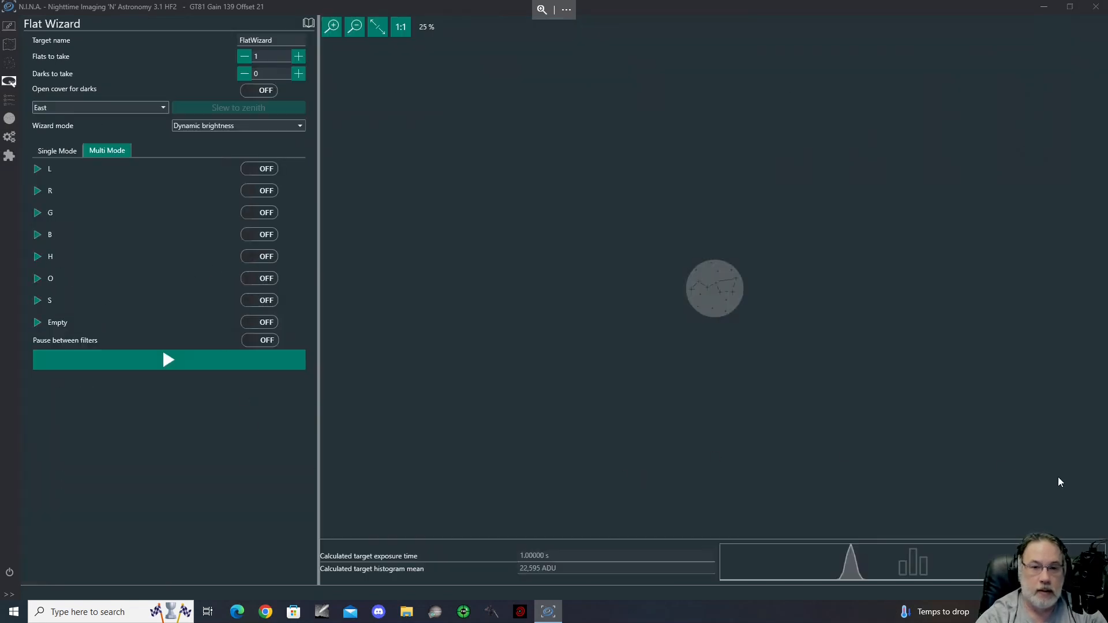
pyautogui.click(37, 257)
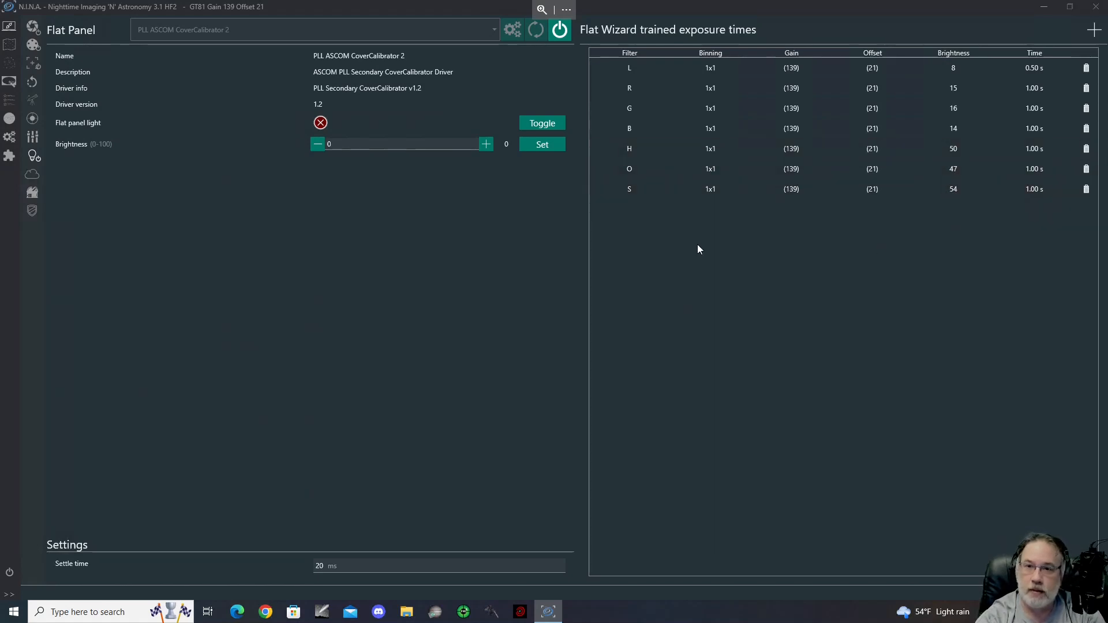
# - Set the Flat Wizard to take 50 flats and 50 darks
pyautogui.click(9, 81)
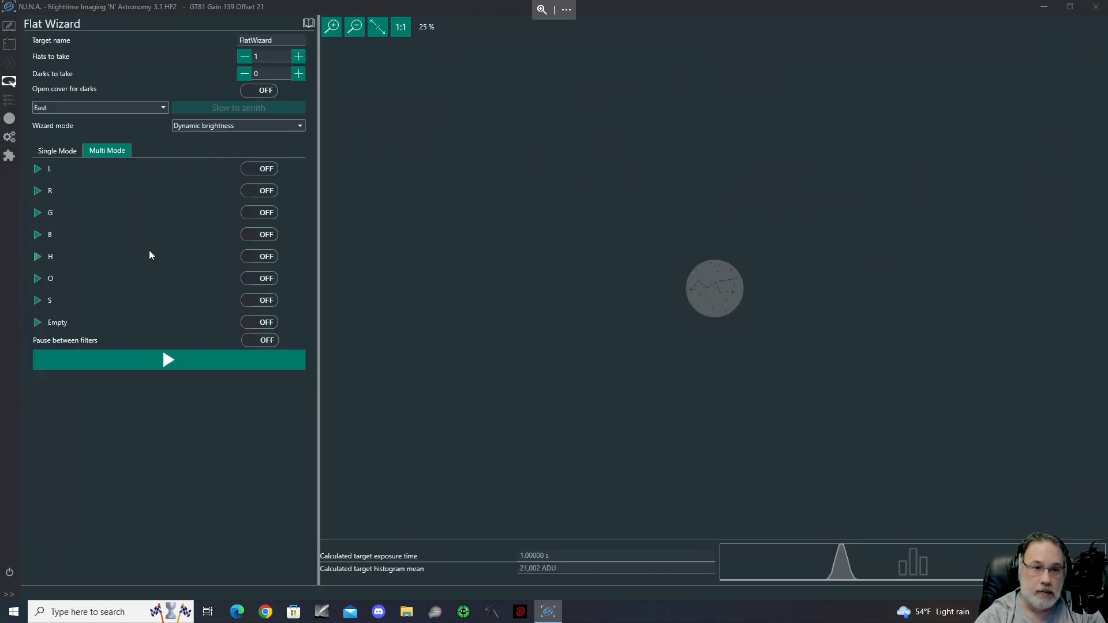
pyautogui.doubleClick(272, 53)
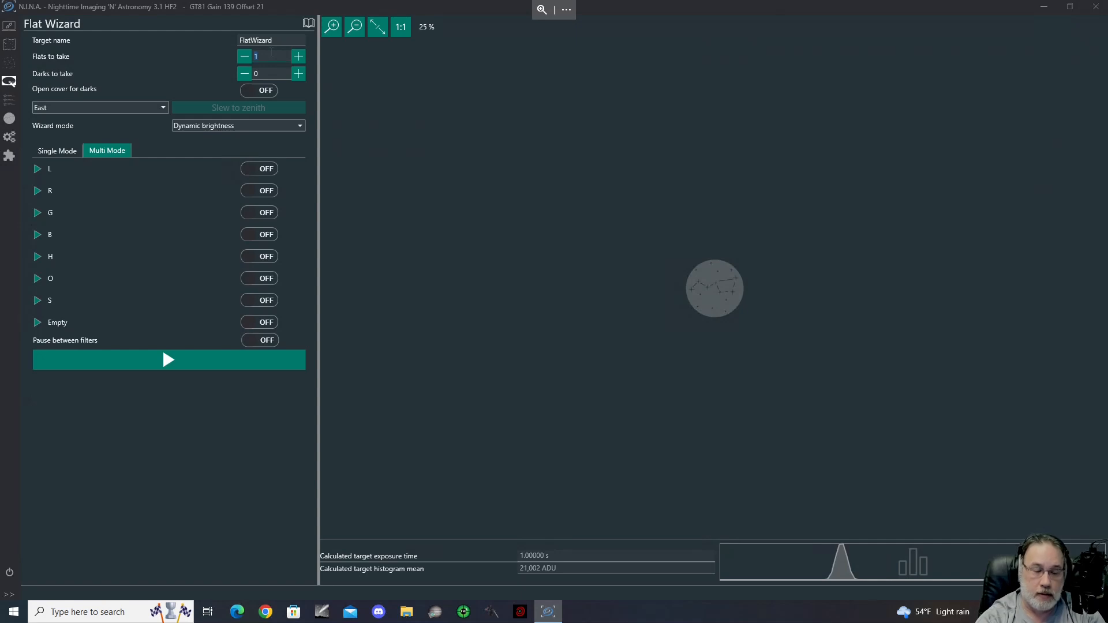
pyautogui.click(277, 74)
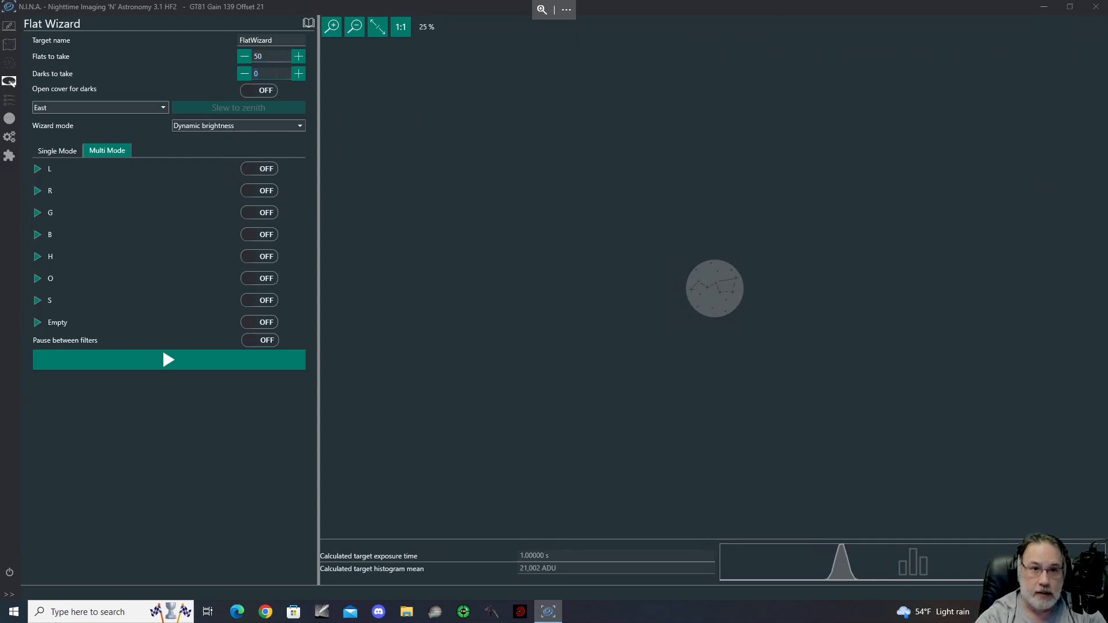
pyautogui.write('50')
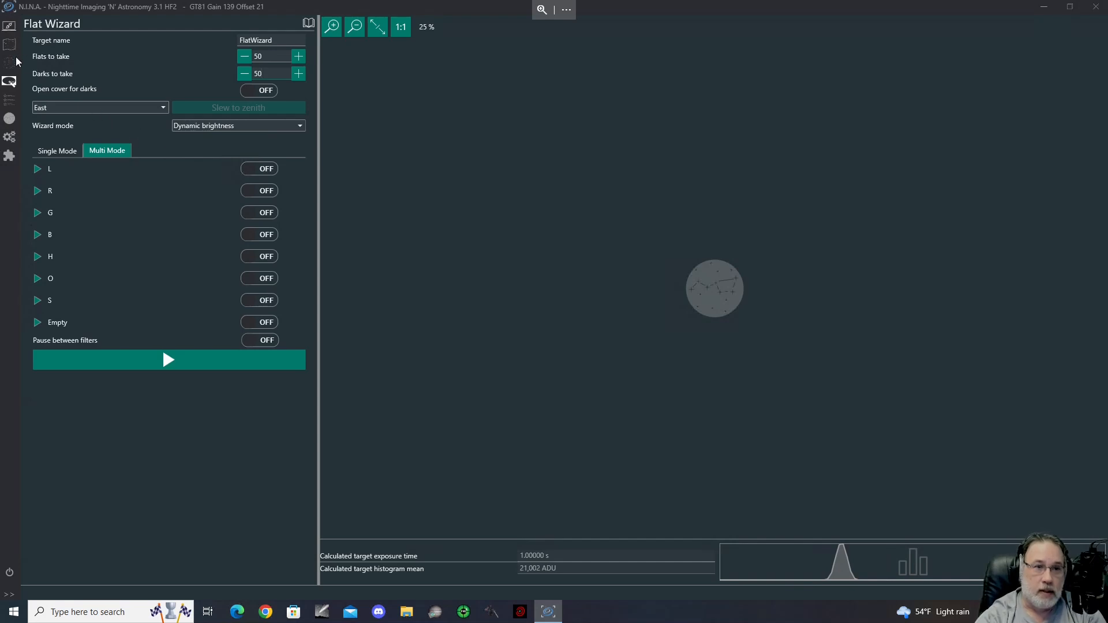
# - Open the Advanced Sequencer and search its instructions for "flat"
pyautogui.click(8, 106)
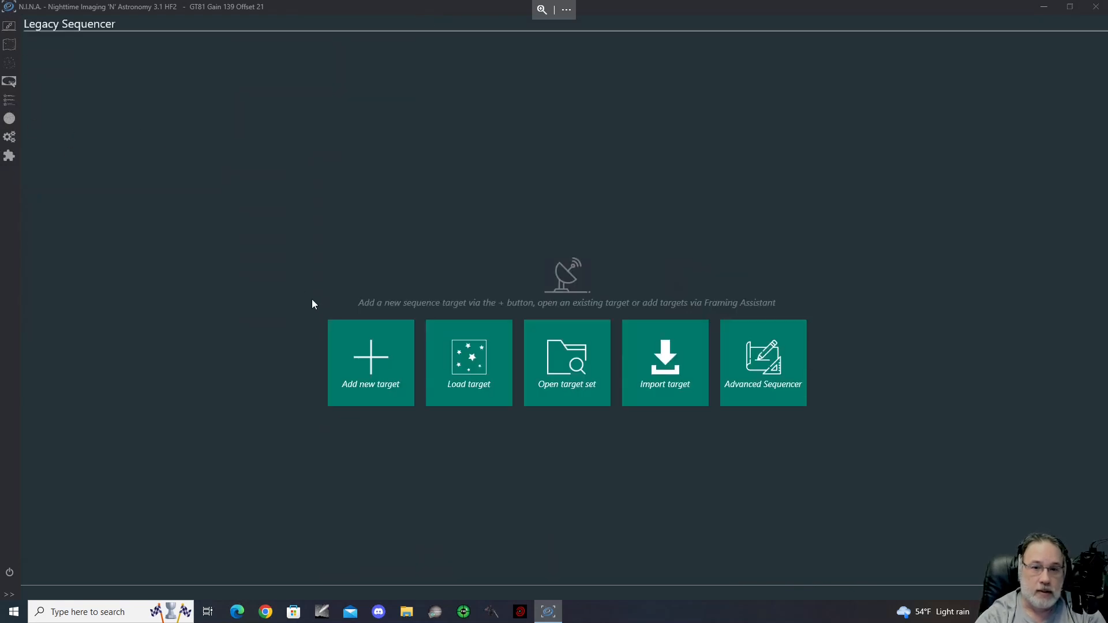
pyautogui.click(767, 374)
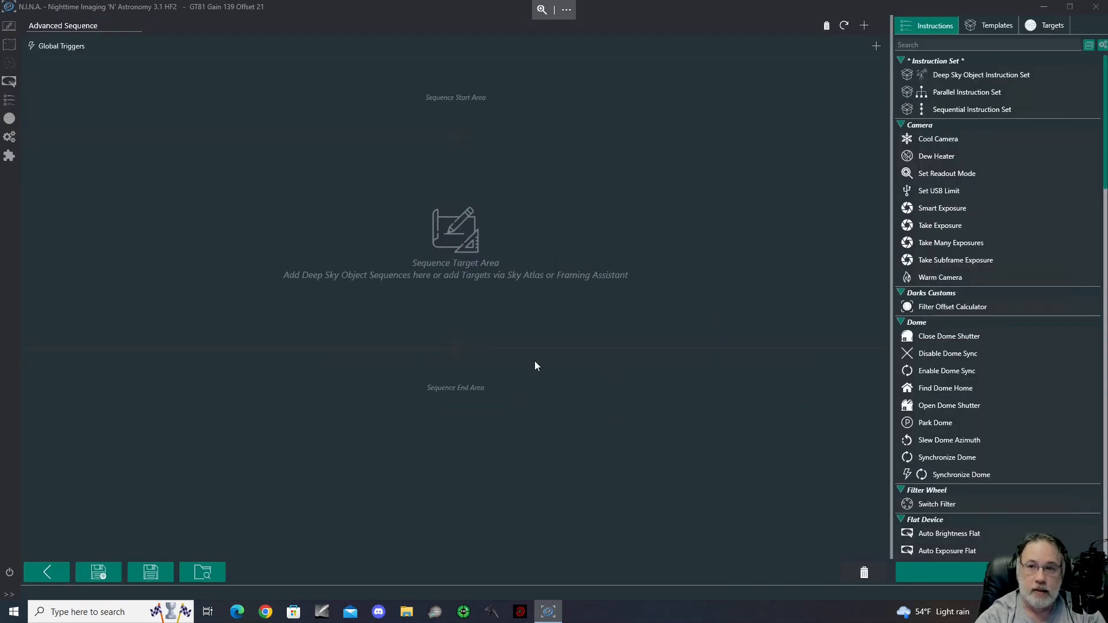
pyautogui.click(990, 25)
pyautogui.click(981, 44)
pyautogui.write('flat')
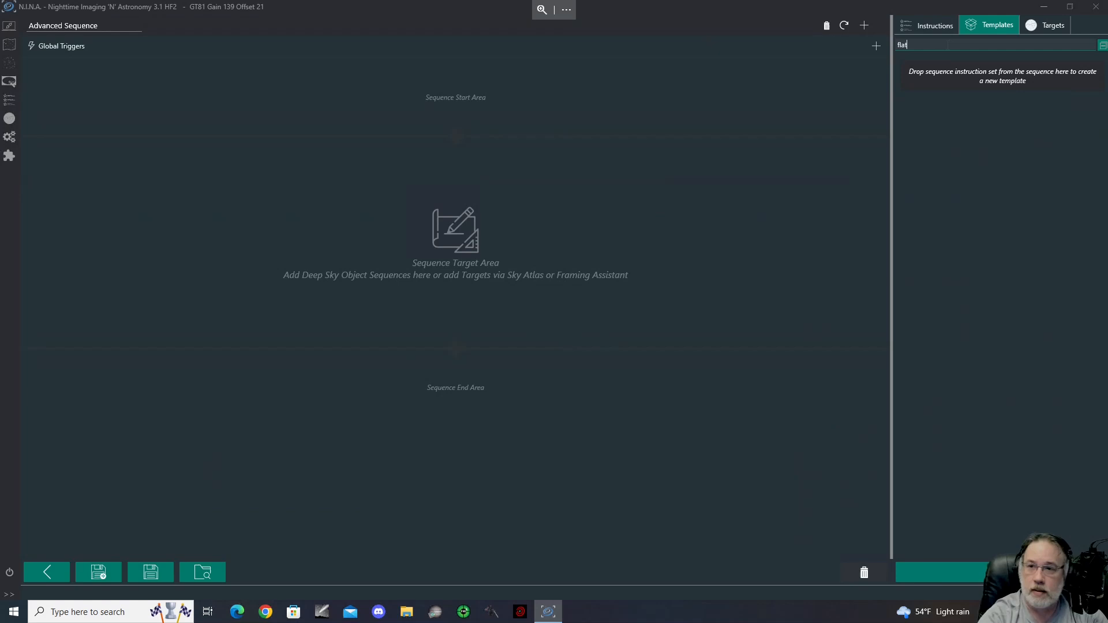
pyautogui.click(930, 25)
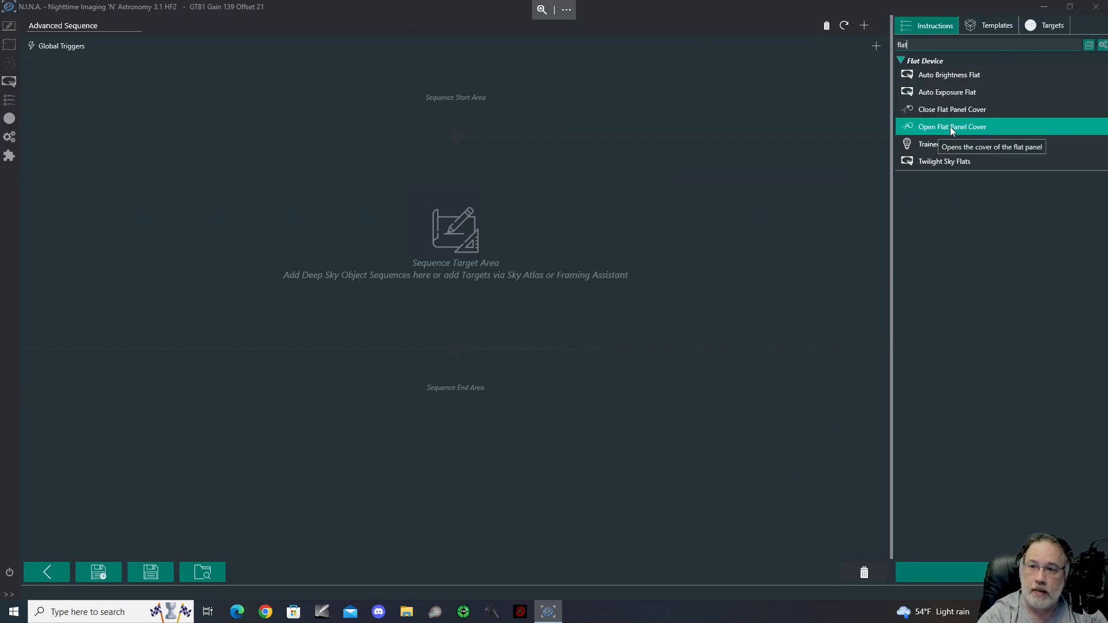
# - Add Open Flat Panel Cover and Trained Flat Exposure instructions to the sequence target area, and check the trained exposure times
pyautogui.moveTo(937, 128); pyautogui.dragTo(361, 185)
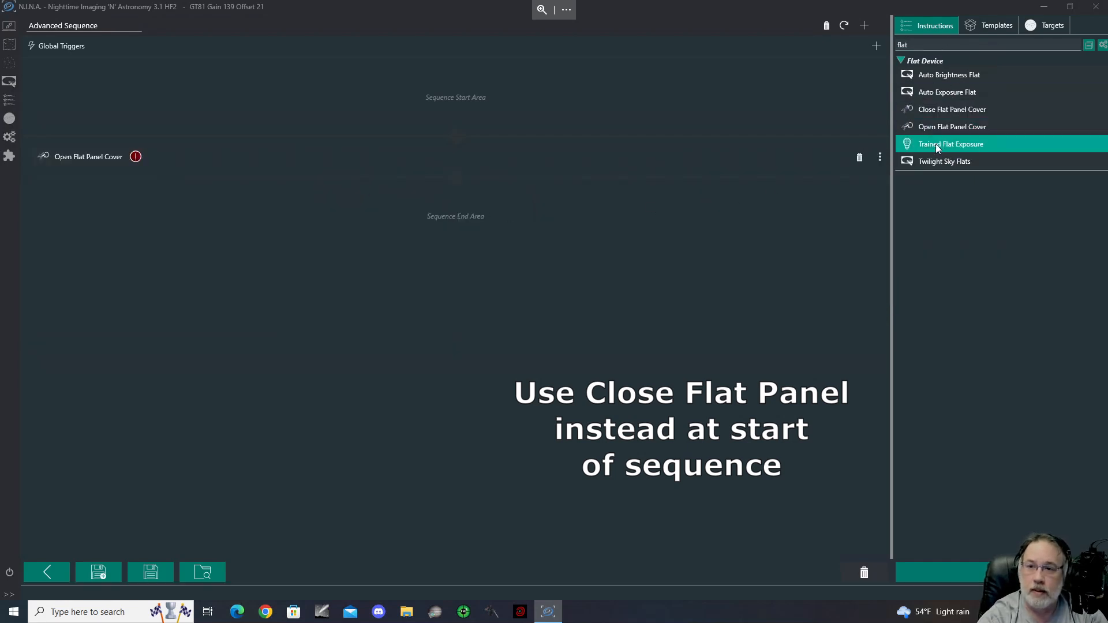
pyautogui.moveTo(935, 144); pyautogui.dragTo(343, 179)
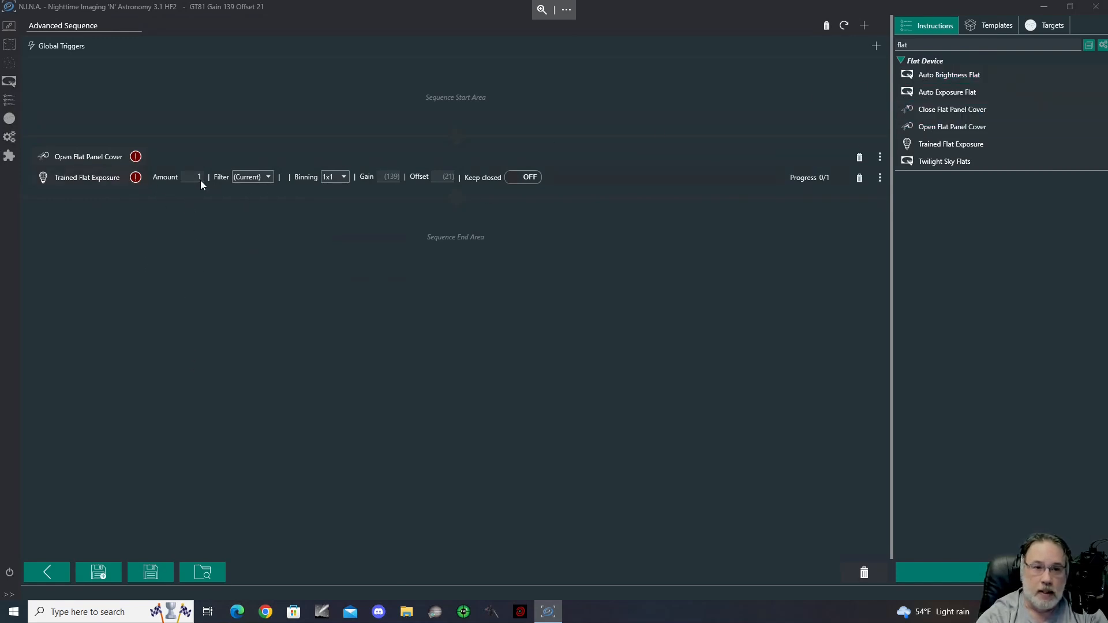
pyautogui.click(9, 27)
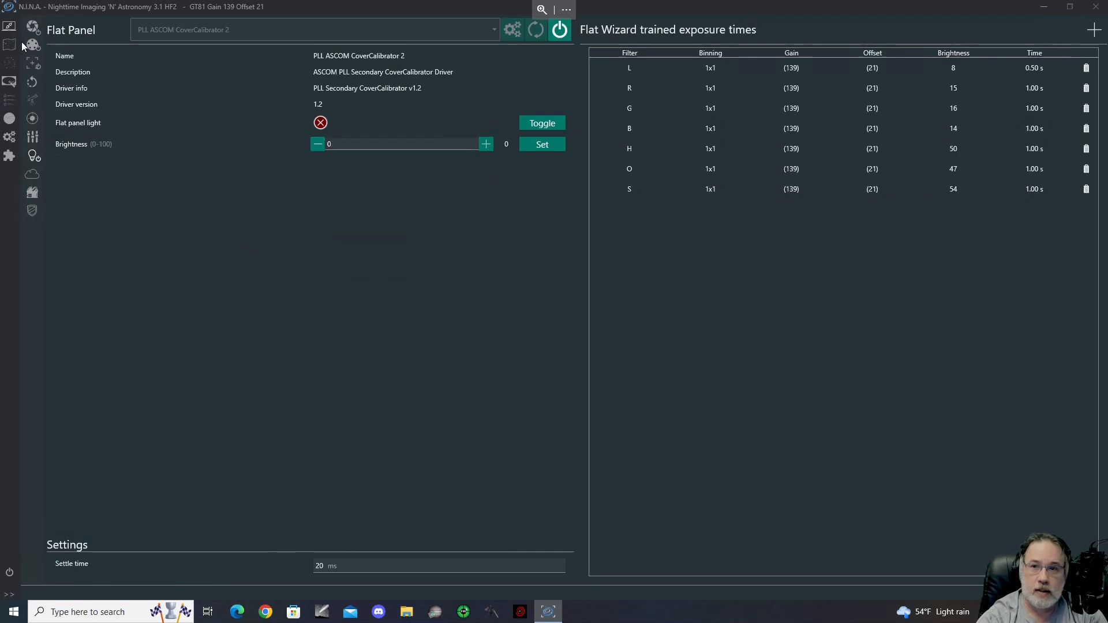
pyautogui.click(9, 99)
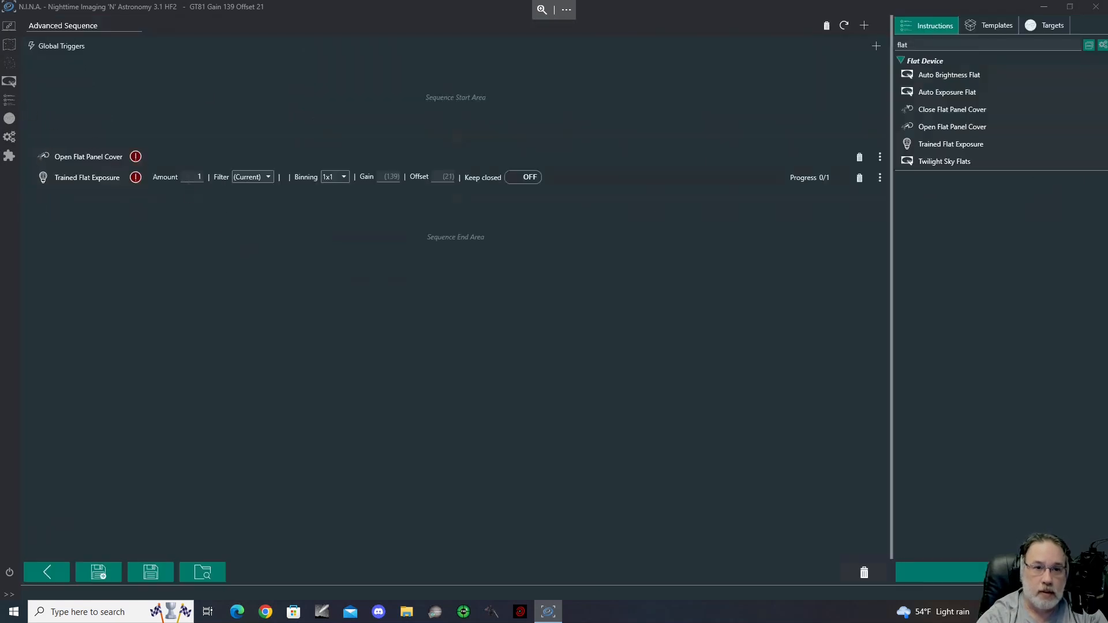
# - Configure the Trained Flat Exposure with an amount of 50, filter L and Keep closed turned on
pyautogui.write('5')
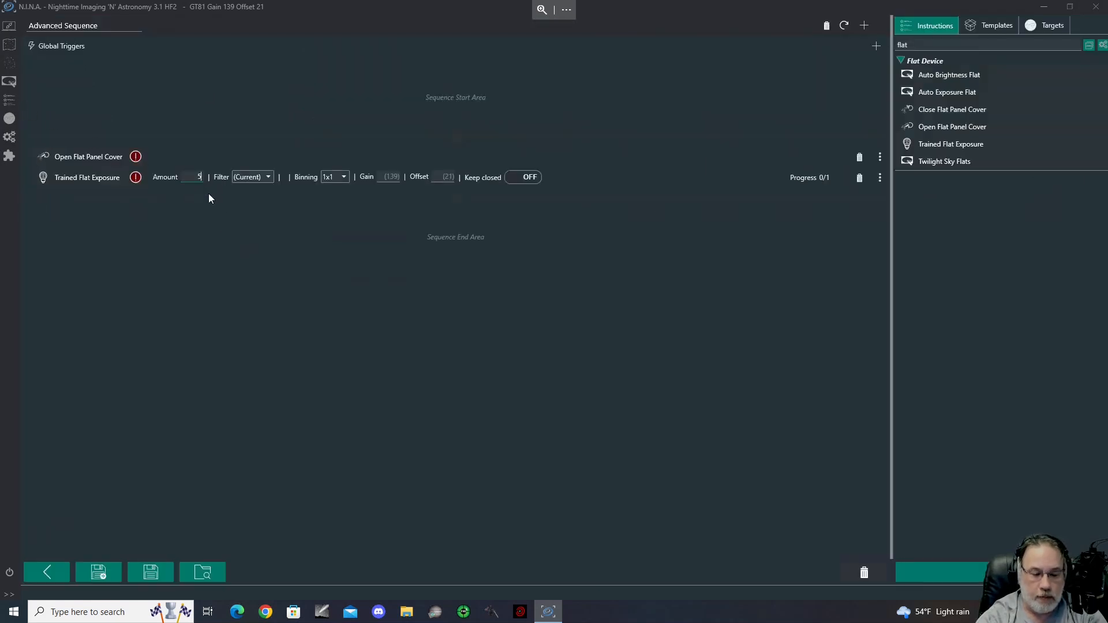
pyautogui.write('0')
pyautogui.click(269, 177)
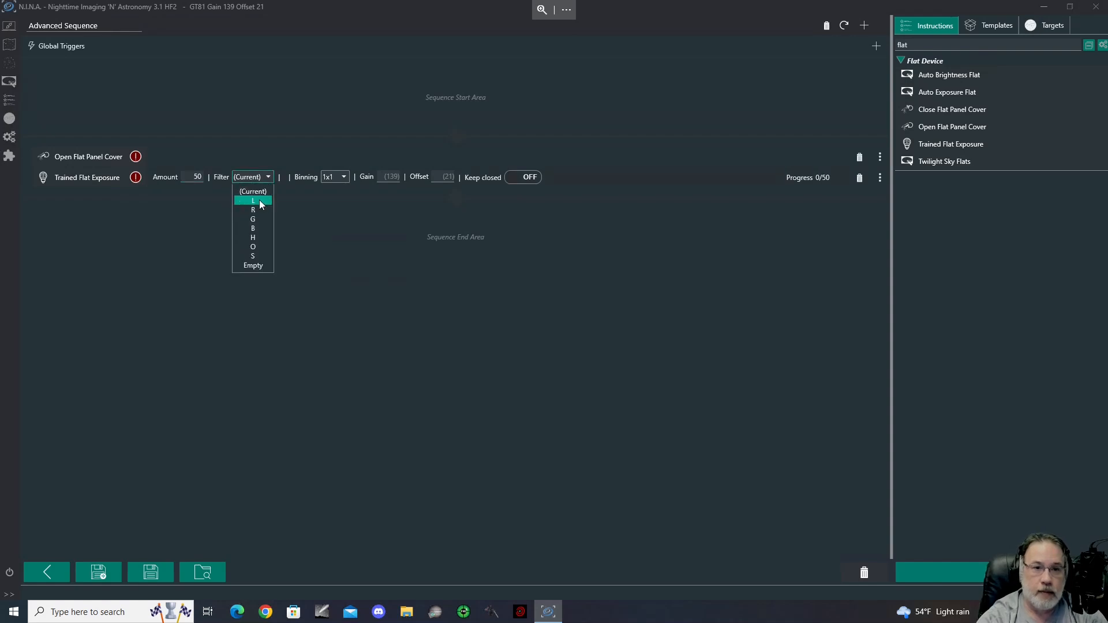
pyautogui.click(253, 200)
pyautogui.click(505, 178)
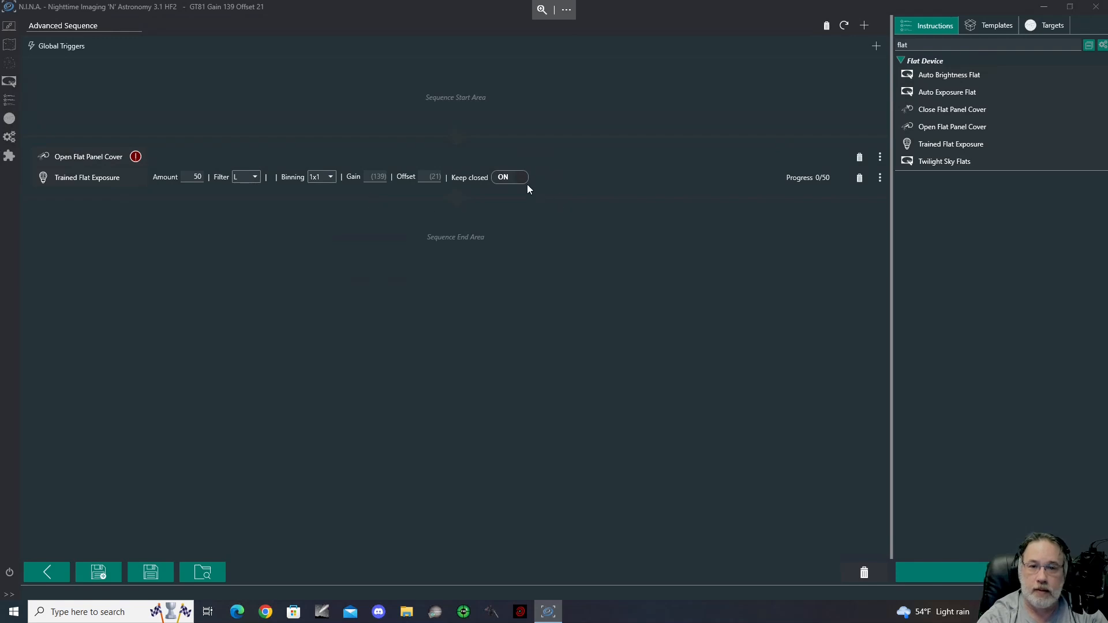
pyautogui.moveTo(945, 139)
pyautogui.mouseDown()
pyautogui.moveTo(945, 153)
pyautogui.moveTo(944, 141)
pyautogui.mouseUp()
# - Duplicate the L filter's Trained Flat Exposure six times for the remaining filters
pyautogui.click(879, 178)
pyautogui.click(829, 199)
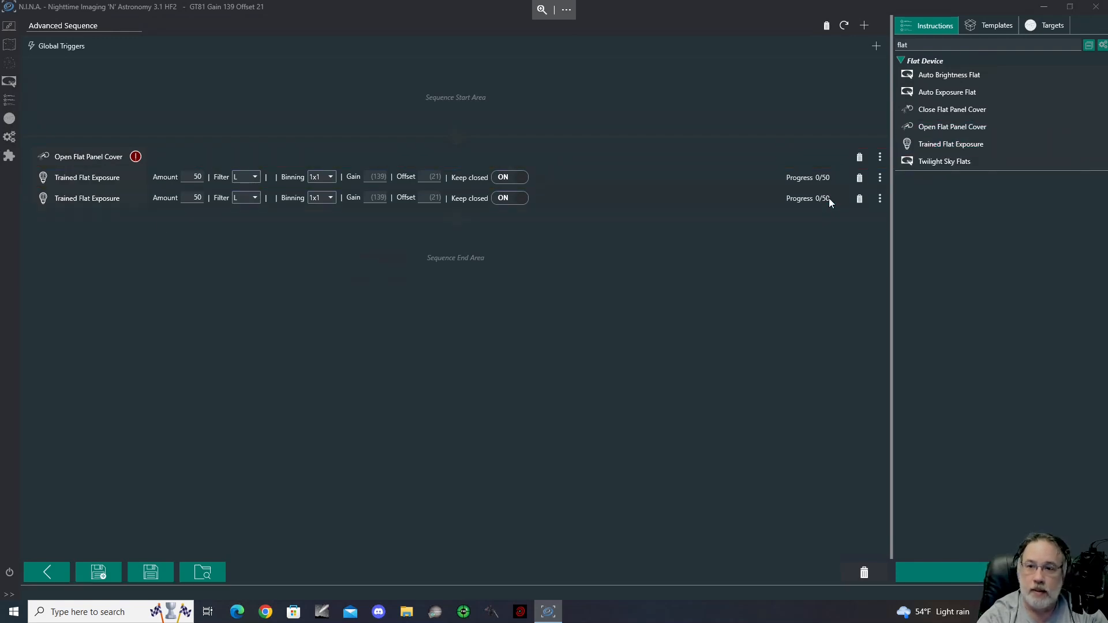
pyautogui.click(880, 198)
pyautogui.click(829, 219)
pyautogui.click(880, 220)
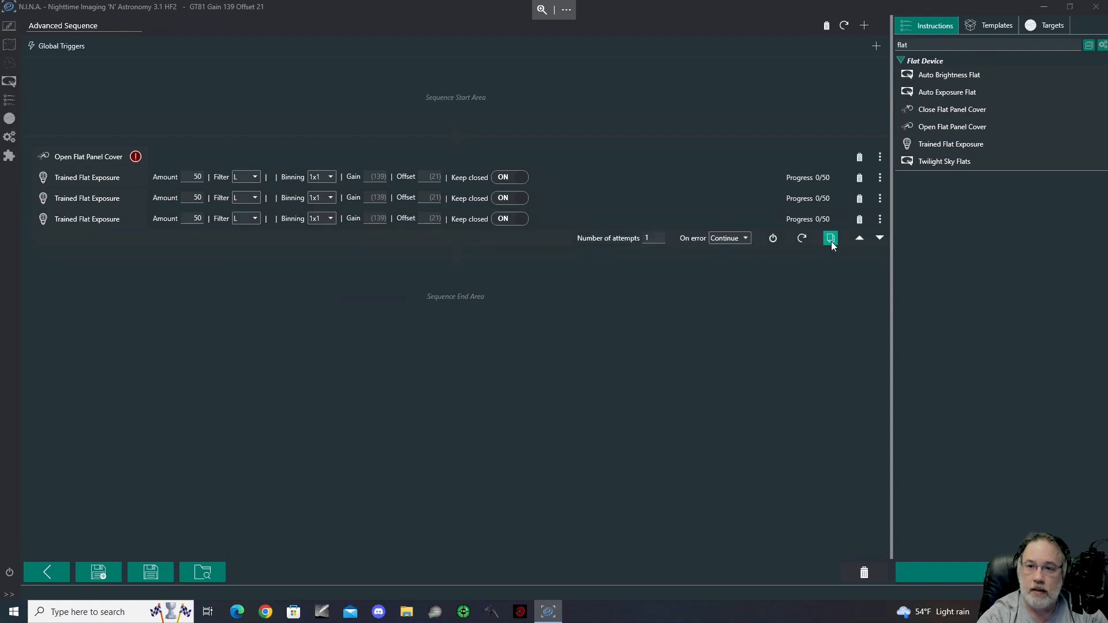
pyautogui.click(830, 241)
pyautogui.click(880, 241)
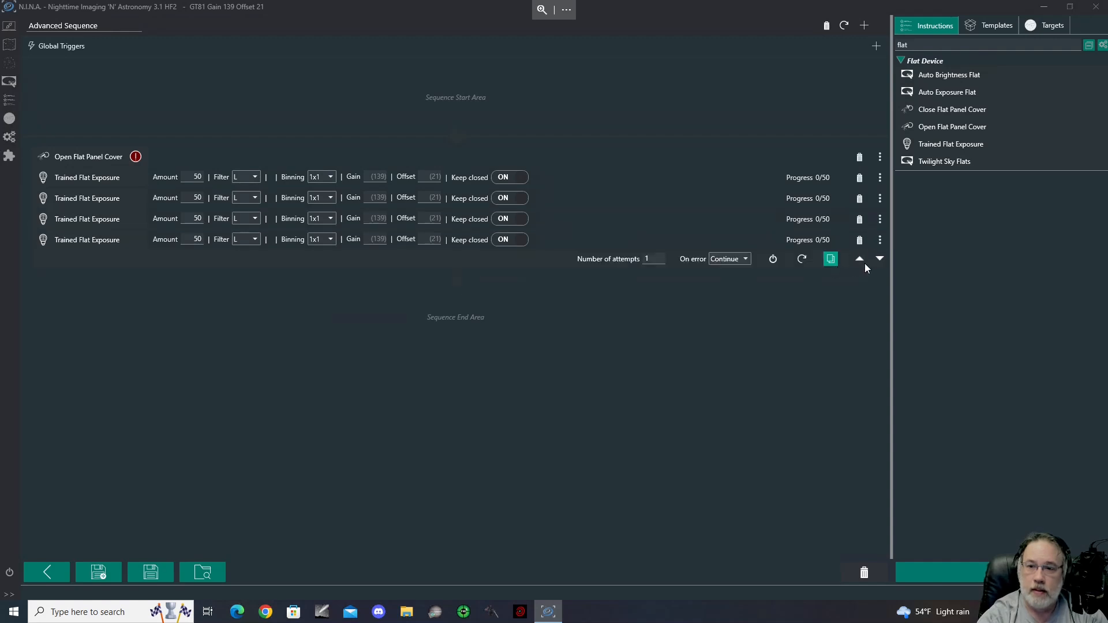
pyautogui.click(830, 259)
pyautogui.click(831, 280)
pyautogui.click(831, 300)
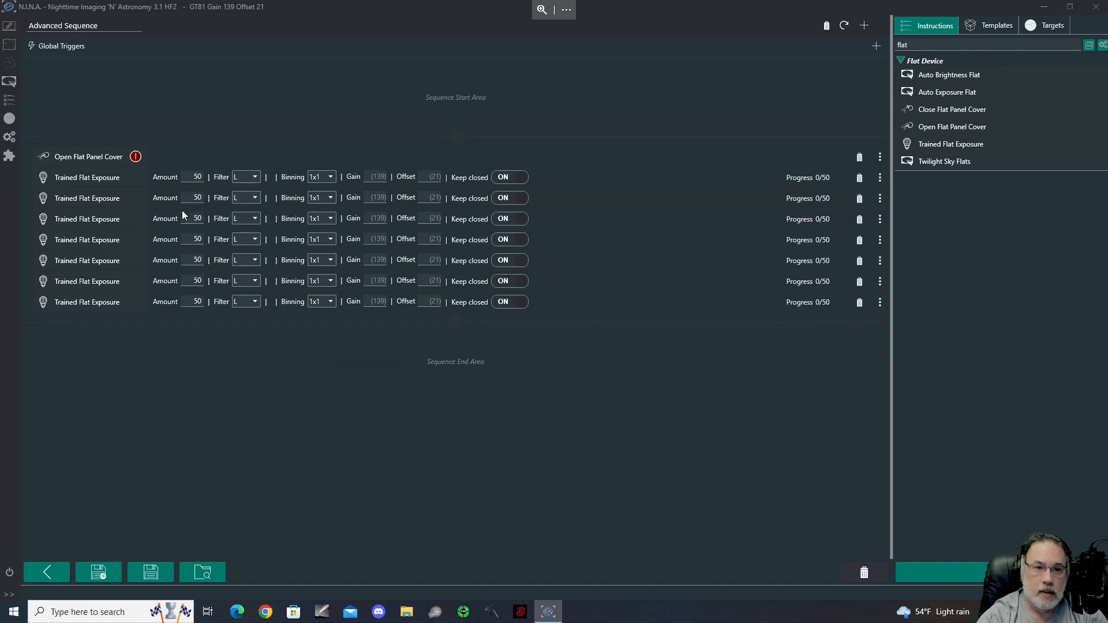
# - Assign filters R, G, B, H, O and S in order to the six duplicated Trained Flat Exposures
pyautogui.click(244, 198)
pyautogui.click(249, 231)
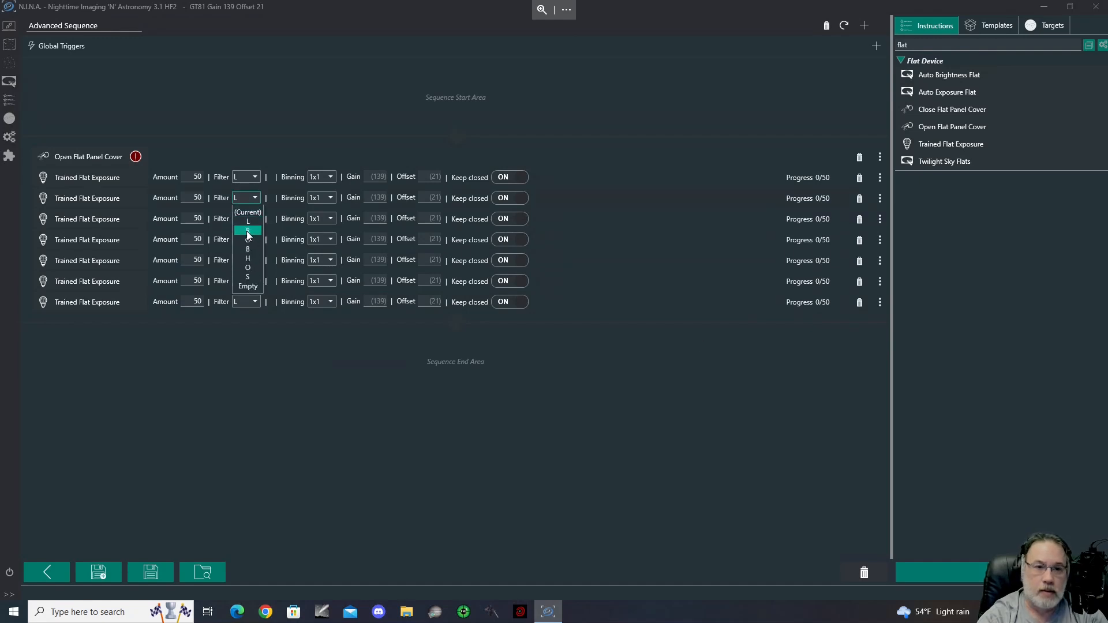
pyautogui.click(247, 219)
pyautogui.click(248, 261)
pyautogui.click(248, 244)
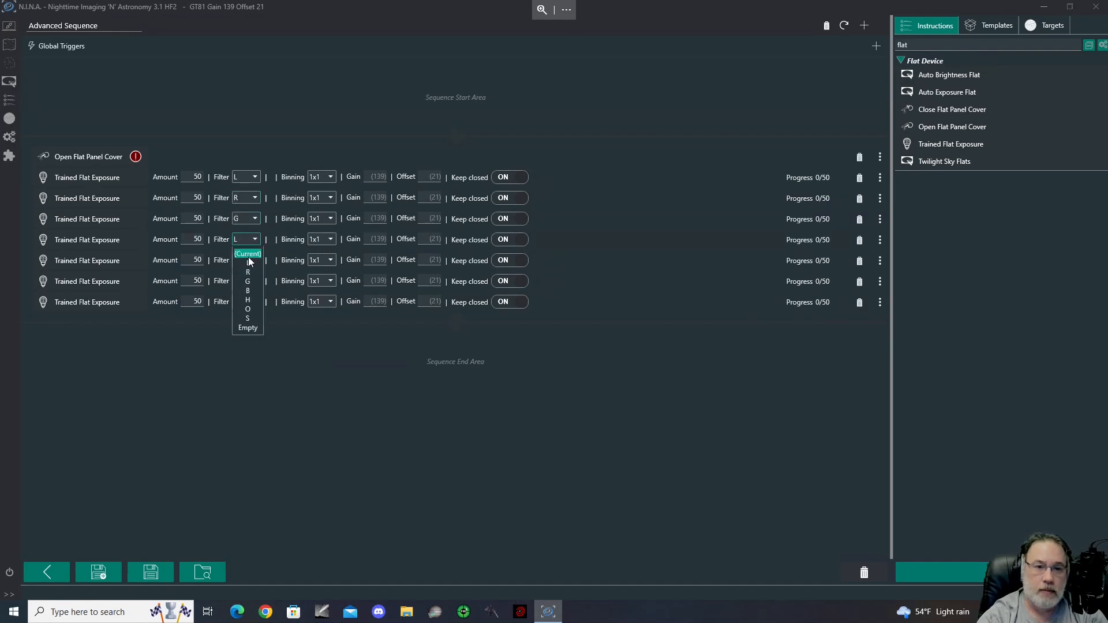
pyautogui.click(248, 291)
pyautogui.click(248, 261)
pyautogui.click(249, 322)
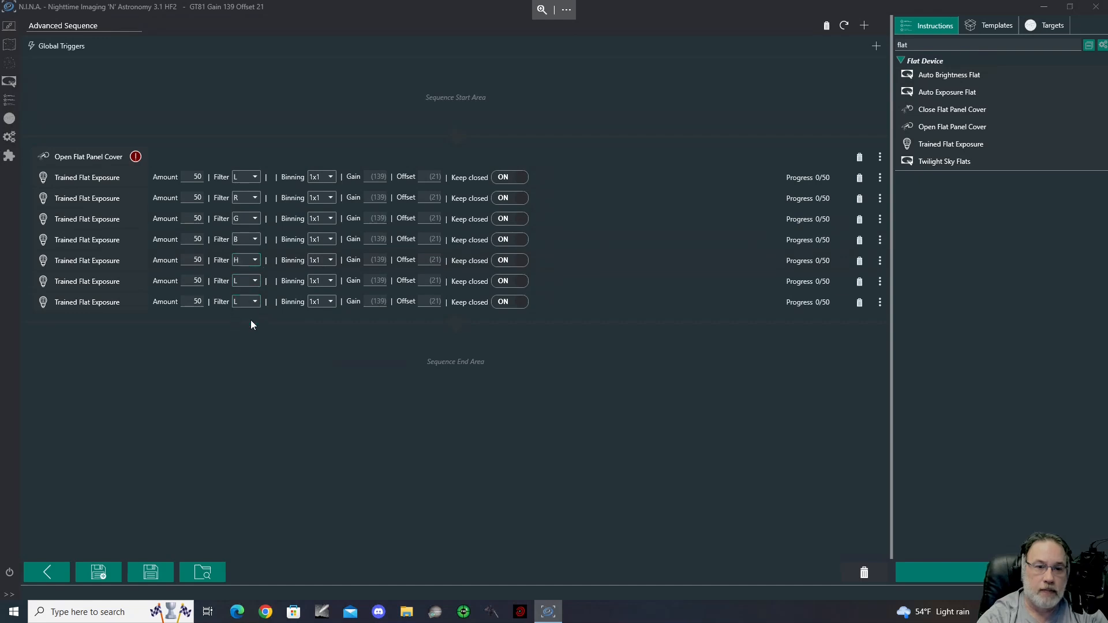
pyautogui.click(248, 281)
pyautogui.click(249, 351)
pyautogui.click(247, 301)
pyautogui.click(249, 381)
# - Replace the initial Open Flat Panel Cover with Close Flat Panel Cover, and add Open Flat Panel Cover after the last flat exposure
pyautogui.click(859, 156)
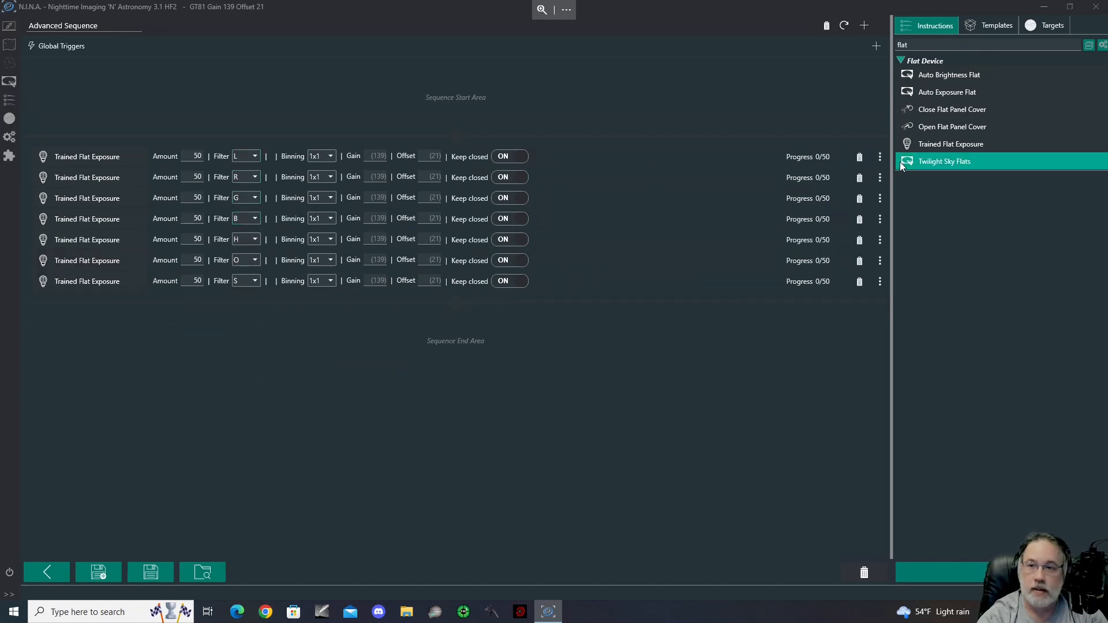
pyautogui.moveTo(952, 109); pyautogui.dragTo(502, 153)
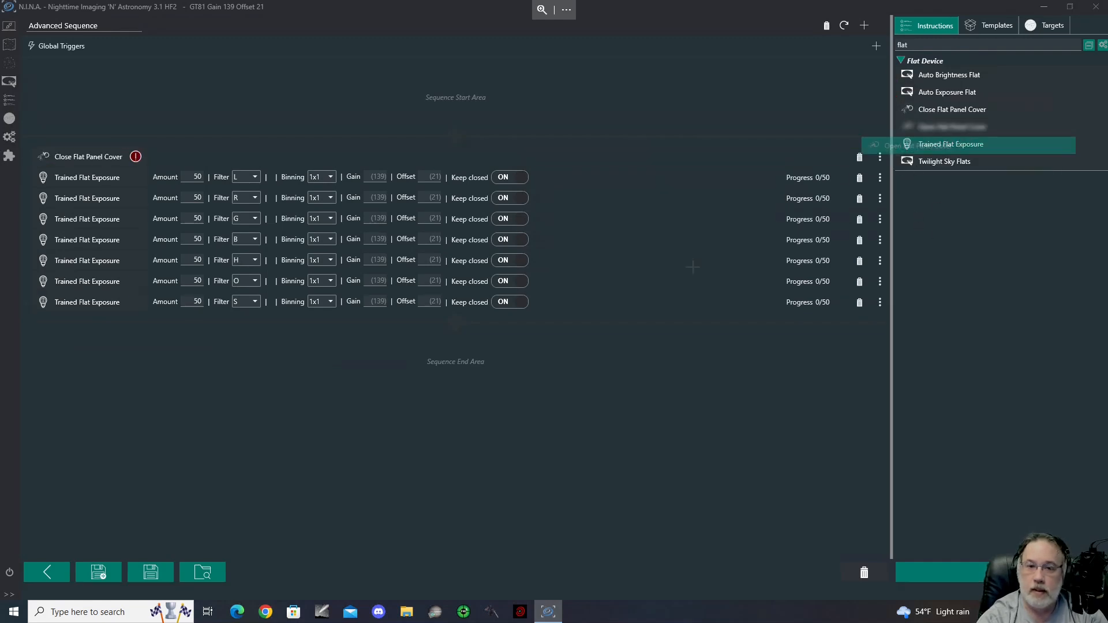
pyautogui.moveTo(952, 126); pyautogui.dragTo(539, 323)
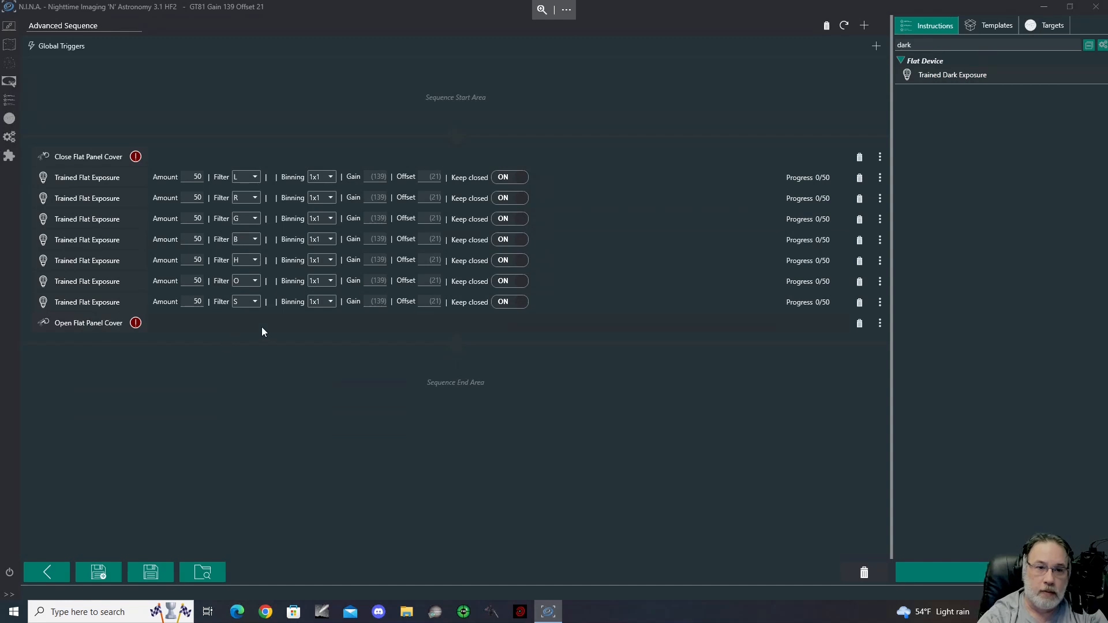
# - Add a Trained Dark Exposure below the L filter's flat with an amount of 50, filter L and Keep closed turned on
pyautogui.moveTo(951, 75)
pyautogui.mouseDown()
pyautogui.moveTo(416, 349)
pyautogui.moveTo(284, 316)
pyautogui.moveTo(261, 176)
pyautogui.mouseUp()
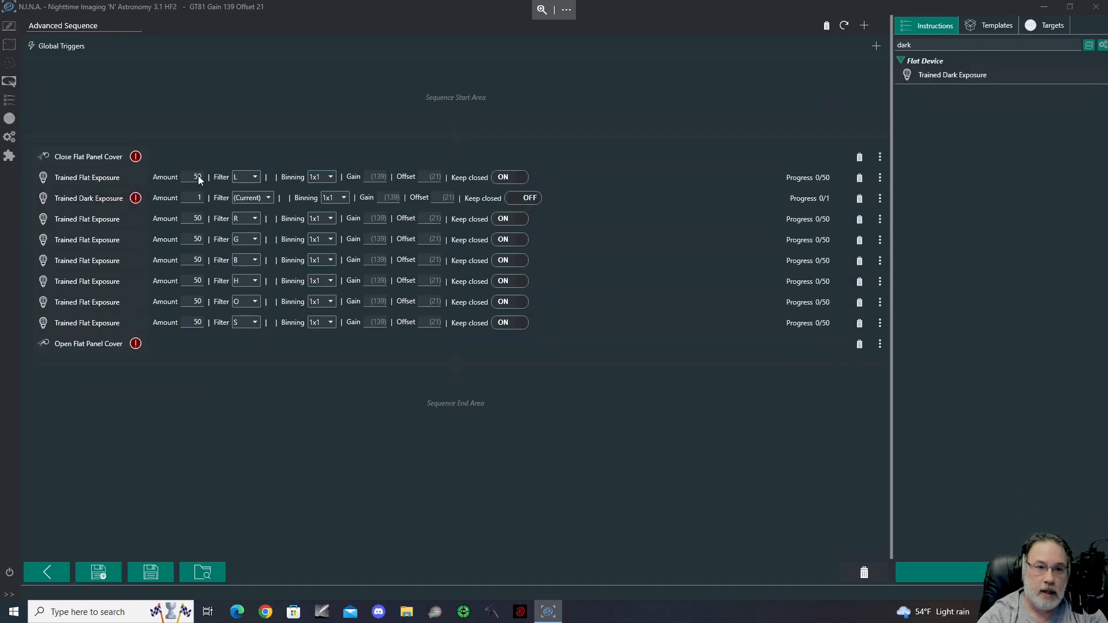
pyautogui.click(203, 198)
pyautogui.press('BackSpace')
pyautogui.write('50')
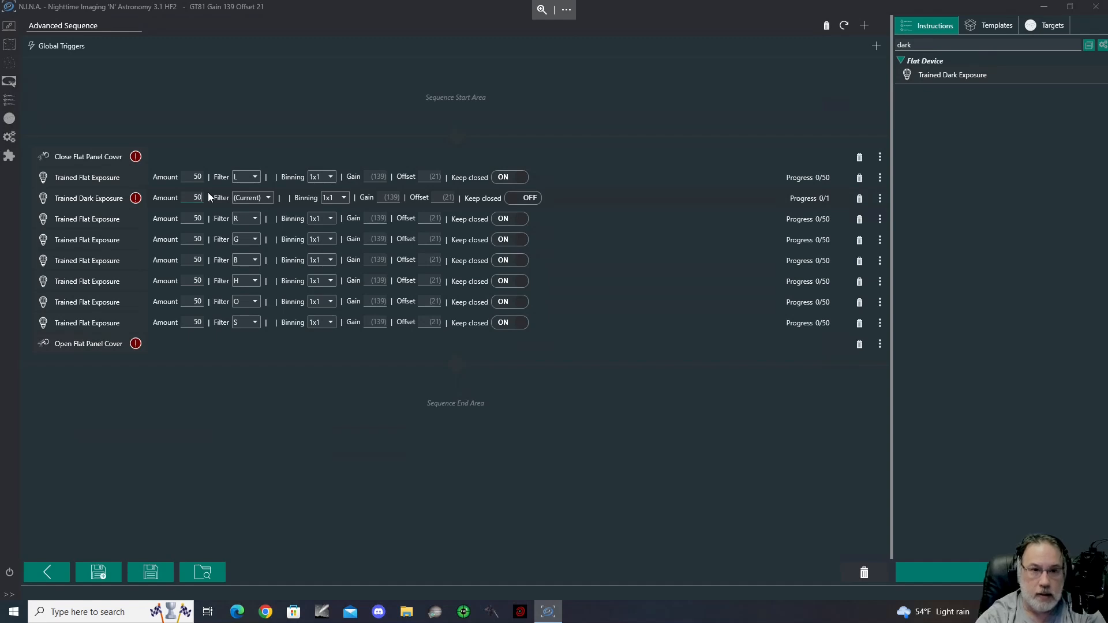
pyautogui.click(263, 200)
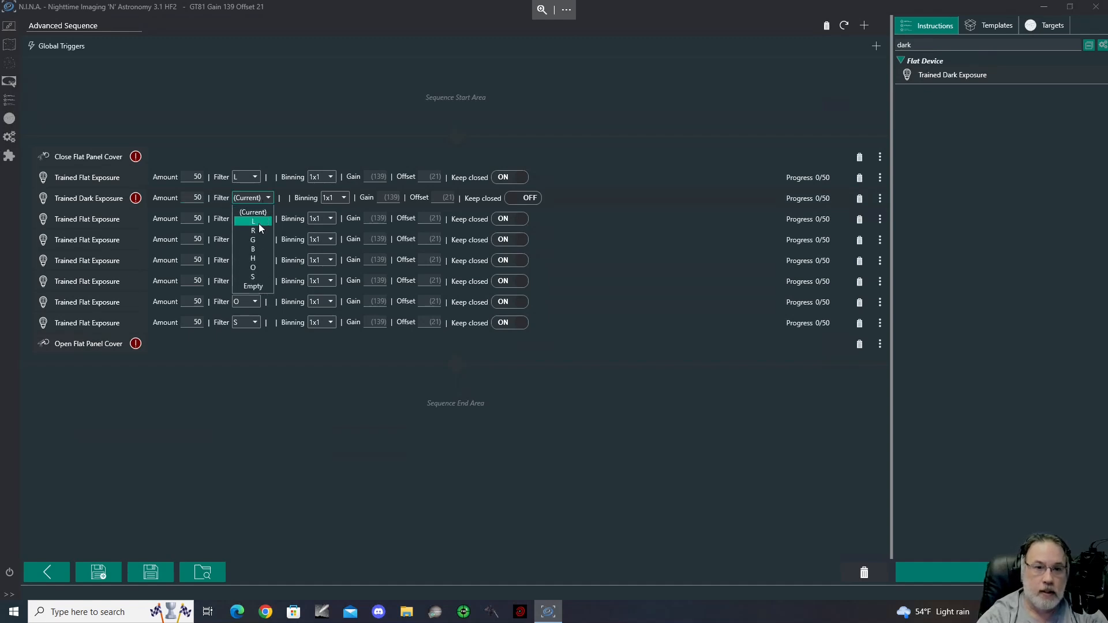
pyautogui.click(258, 223)
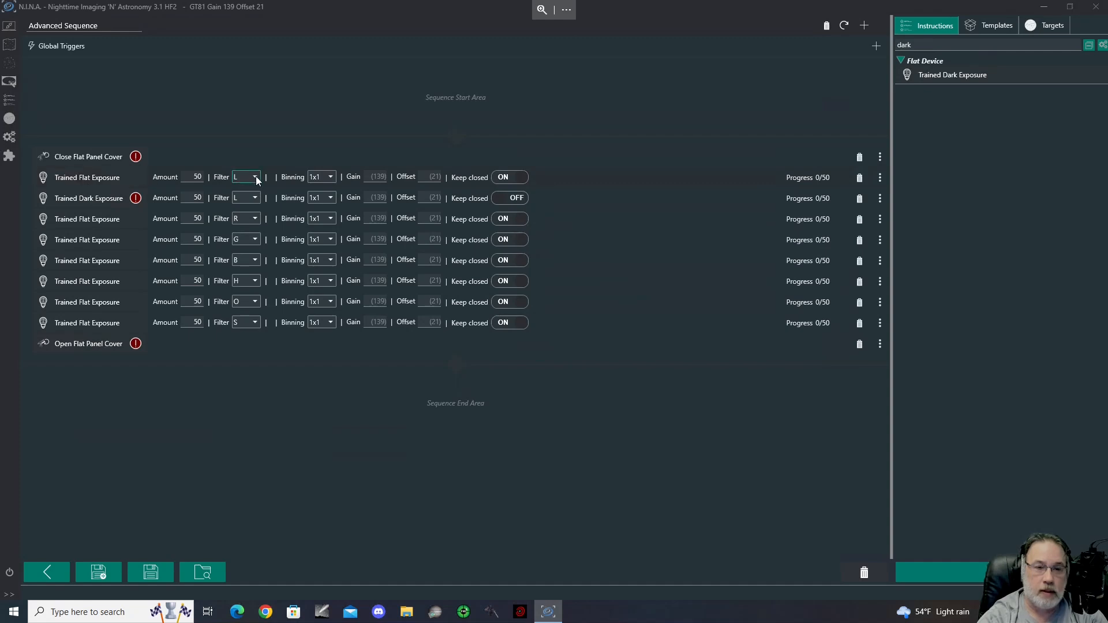
pyautogui.click(517, 199)
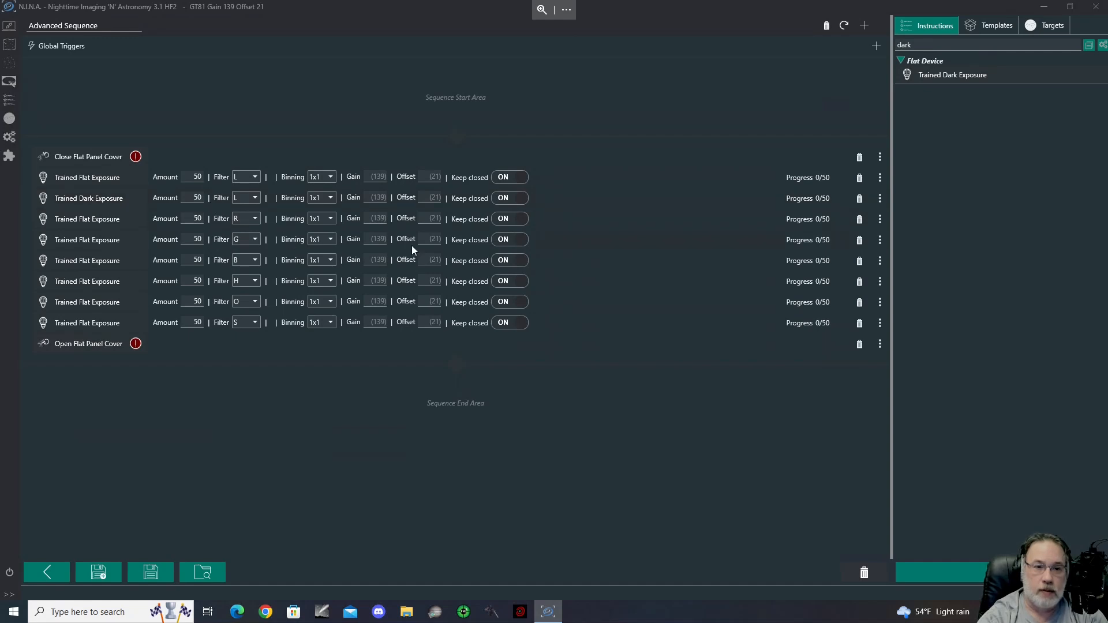
# - Duplicate the L filter's Trained Dark Exposure six times for the remaining filters
pyautogui.click(880, 203)
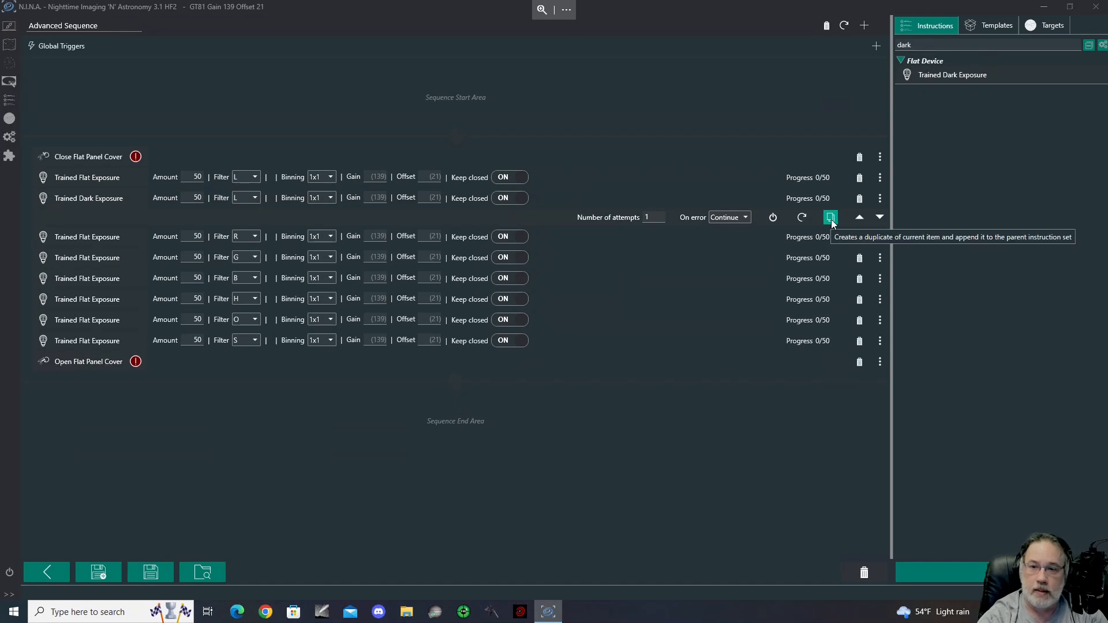
pyautogui.click(831, 221)
pyautogui.click(879, 202)
pyautogui.click(831, 219)
pyautogui.click(879, 202)
pyautogui.click(831, 220)
pyautogui.click(881, 202)
pyautogui.click(831, 220)
pyautogui.click(879, 200)
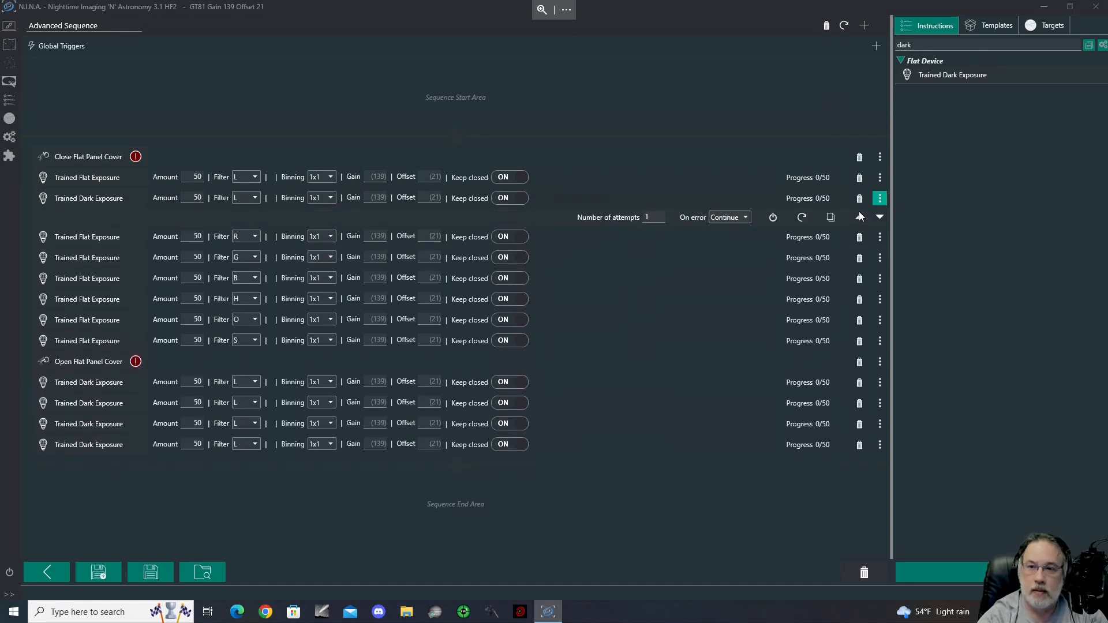
pyautogui.click(830, 218)
pyautogui.click(879, 200)
pyautogui.click(830, 218)
# - Assign filters R, G, B, H, O and S in order to the six duplicated Trained Dark Exposures
pyautogui.click(248, 365)
pyautogui.click(251, 395)
pyautogui.click(250, 386)
pyautogui.click(251, 426)
pyautogui.click(251, 407)
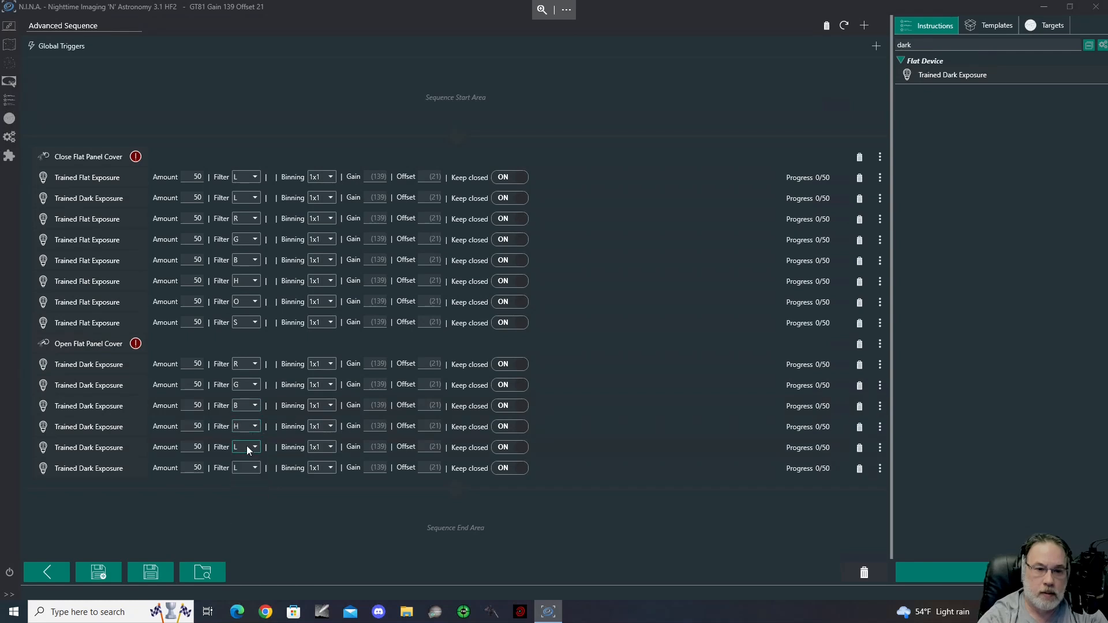
pyautogui.click(248, 448)
pyautogui.click(250, 517)
pyautogui.click(249, 468)
pyautogui.click(250, 549)
# - Move each duplicated Trained Dark Exposure directly below the Trained Flat Exposure that uses the same filter
pyautogui.moveTo(110, 367); pyautogui.dragTo(122, 239)
pyautogui.moveTo(109, 387); pyautogui.dragTo(122, 280)
pyautogui.moveTo(110, 408); pyautogui.dragTo(123, 321)
pyautogui.moveTo(110, 428); pyautogui.dragTo(122, 362)
pyautogui.moveTo(110, 448); pyautogui.dragTo(122, 404)
pyautogui.moveTo(109, 469); pyautogui.dragTo(122, 446)
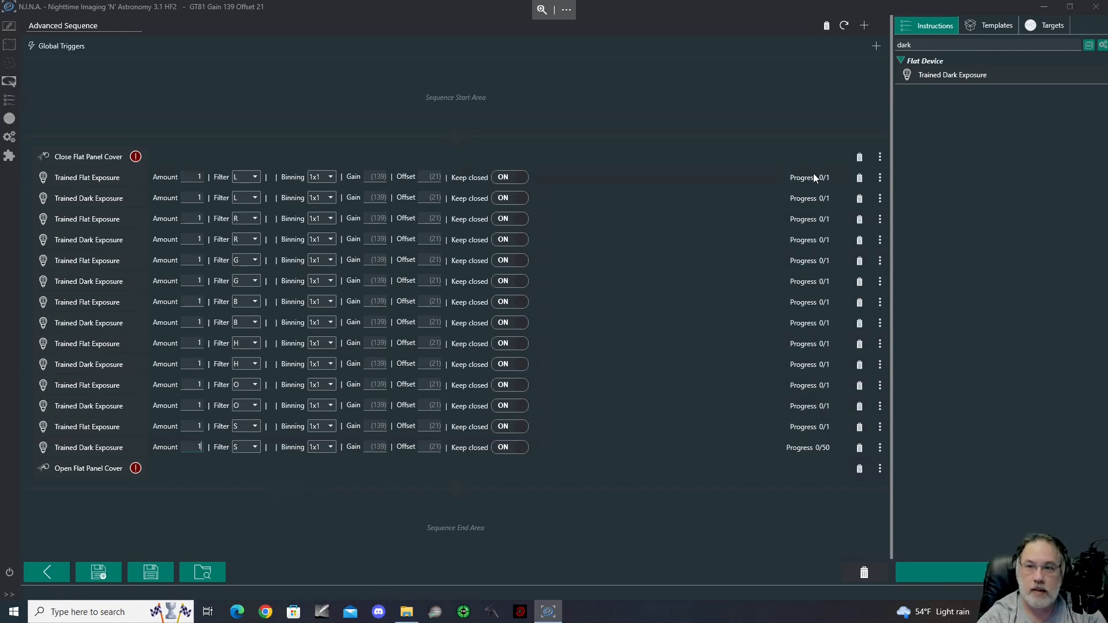
# - Remove the Close and Open Flat Panel Cover instructions, and save the sequence as Flats-GT81-1600
pyautogui.click(859, 157)
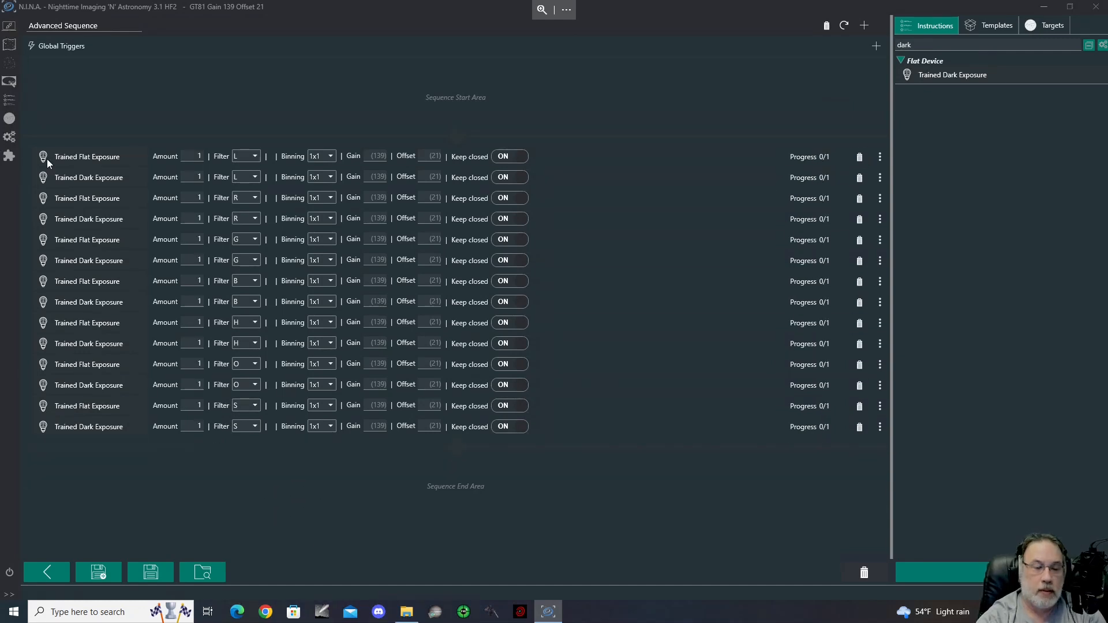
pyautogui.click(88, 570)
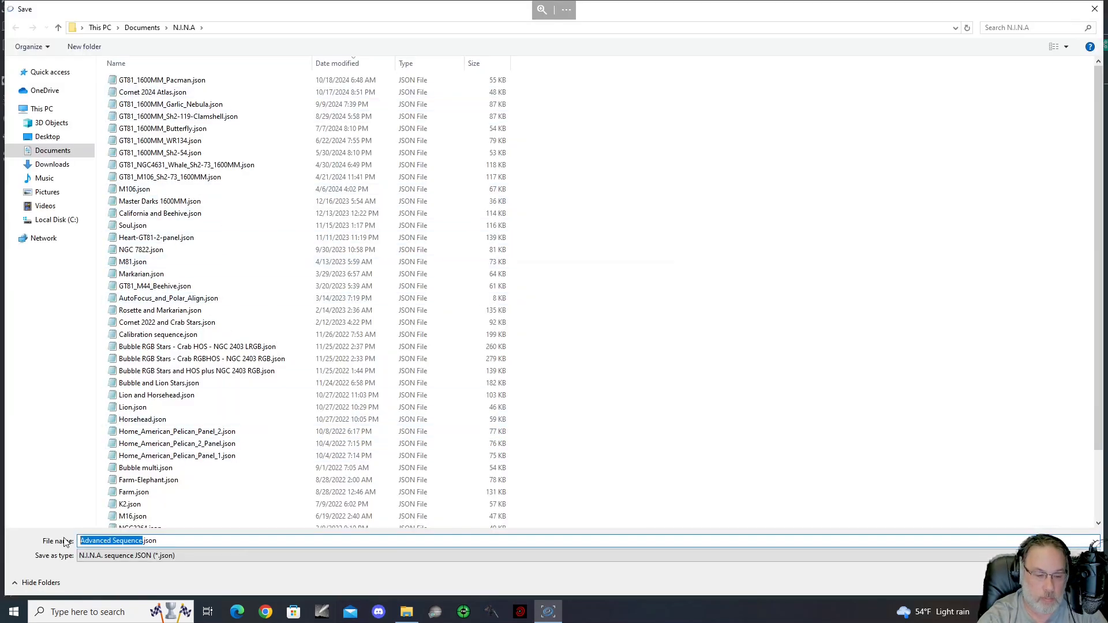
pyautogui.write('Flats')
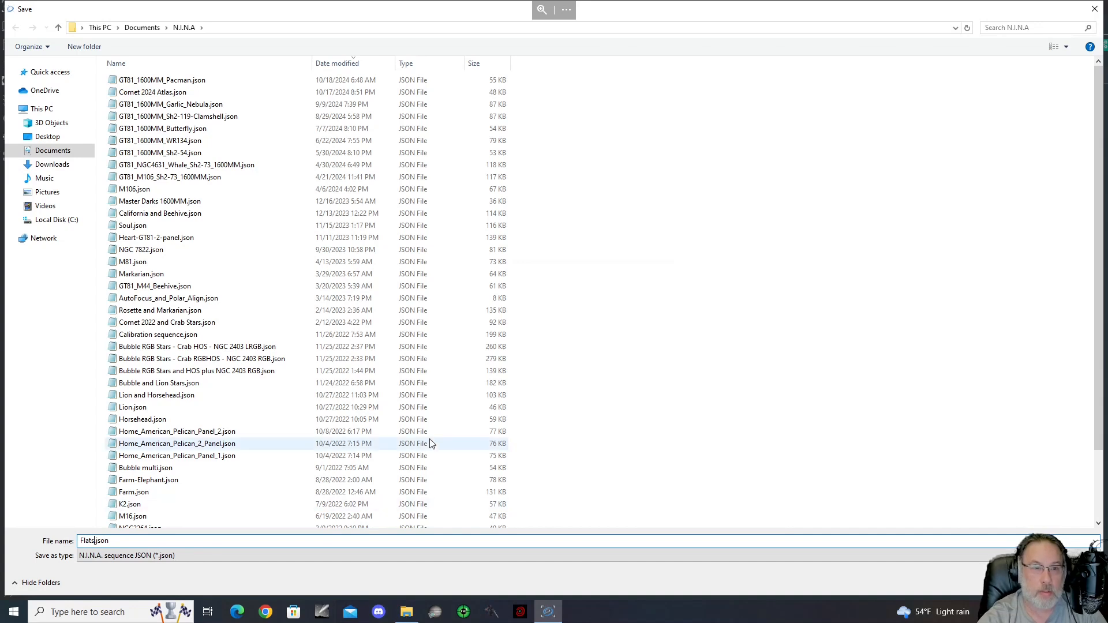
pyautogui.write('-GT81')
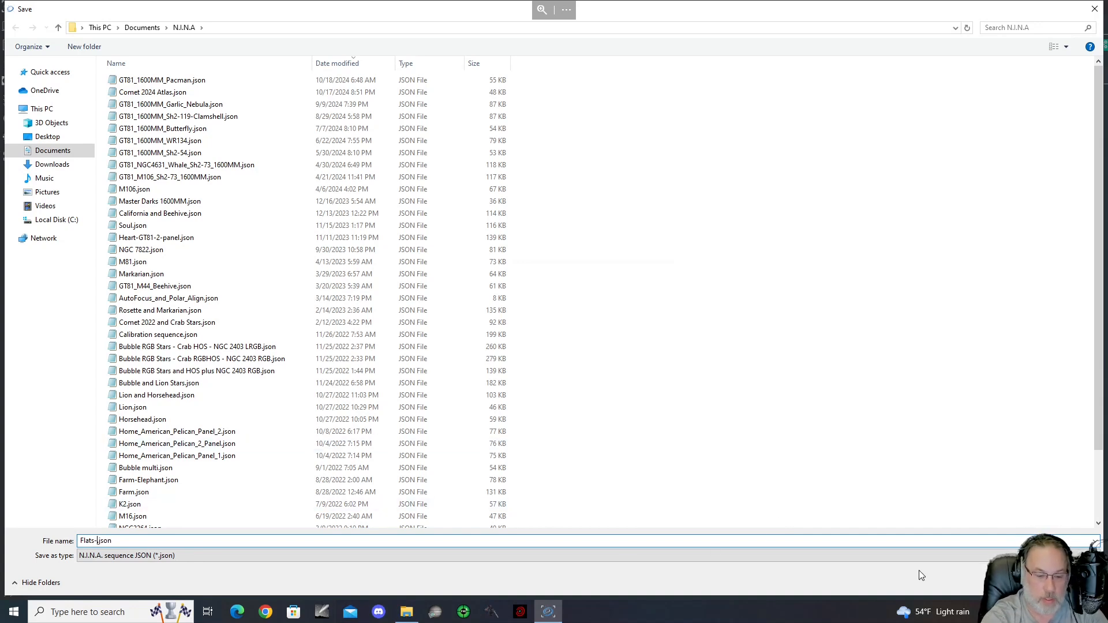
pyautogui.write('-16')
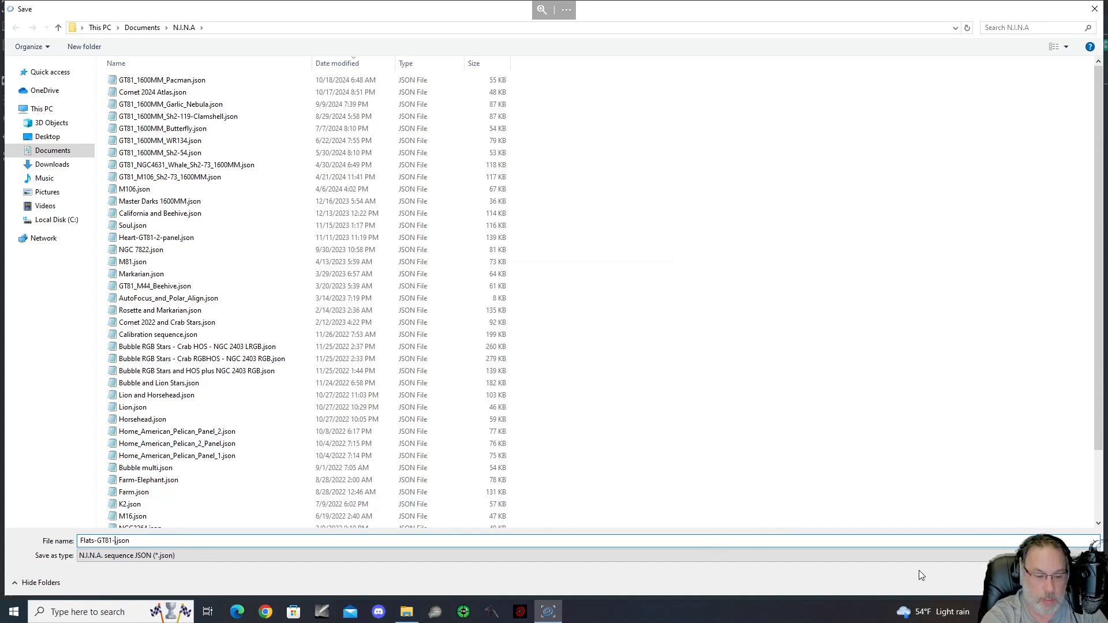
pyautogui.write('00')
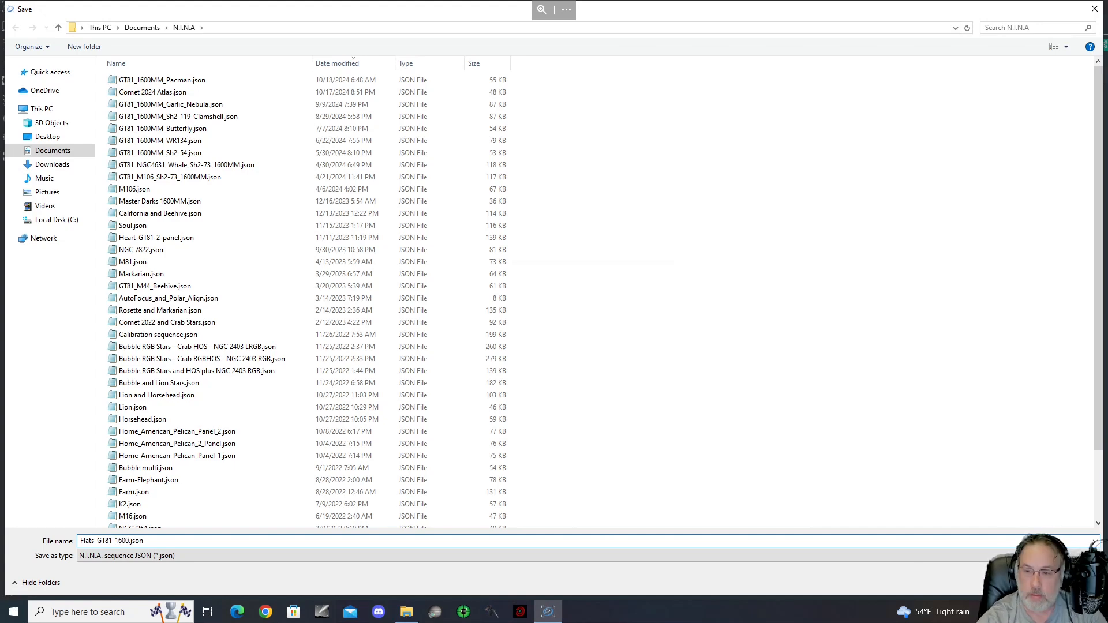
pyautogui.press('Return')
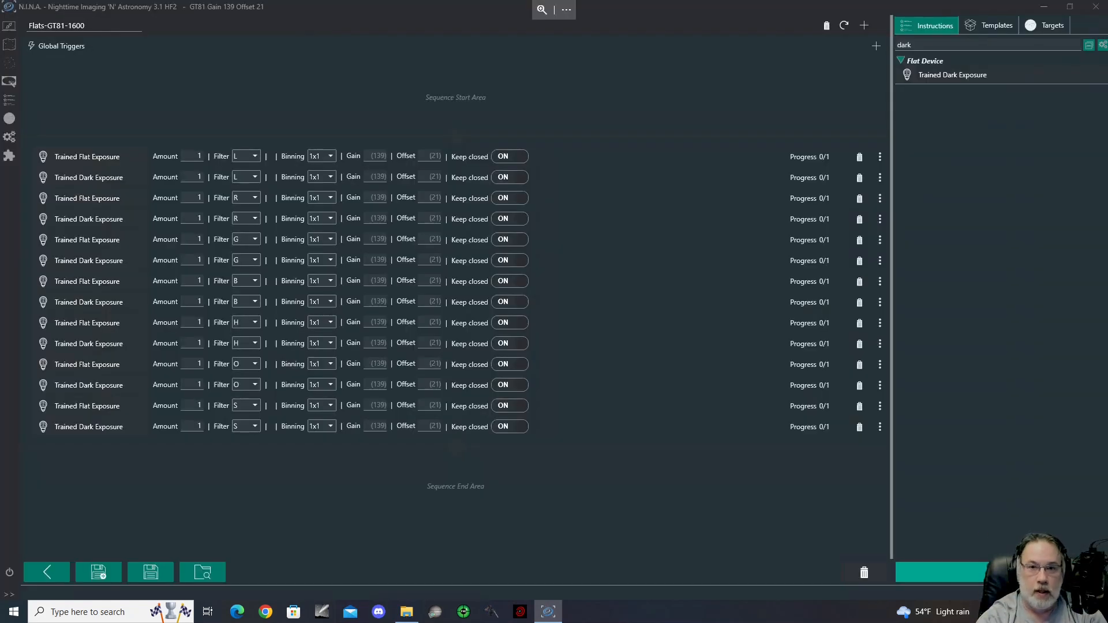
# - Run the Flats-GT81-1600 sequence and open the equipment view while it executes
pyautogui.click(942, 572)
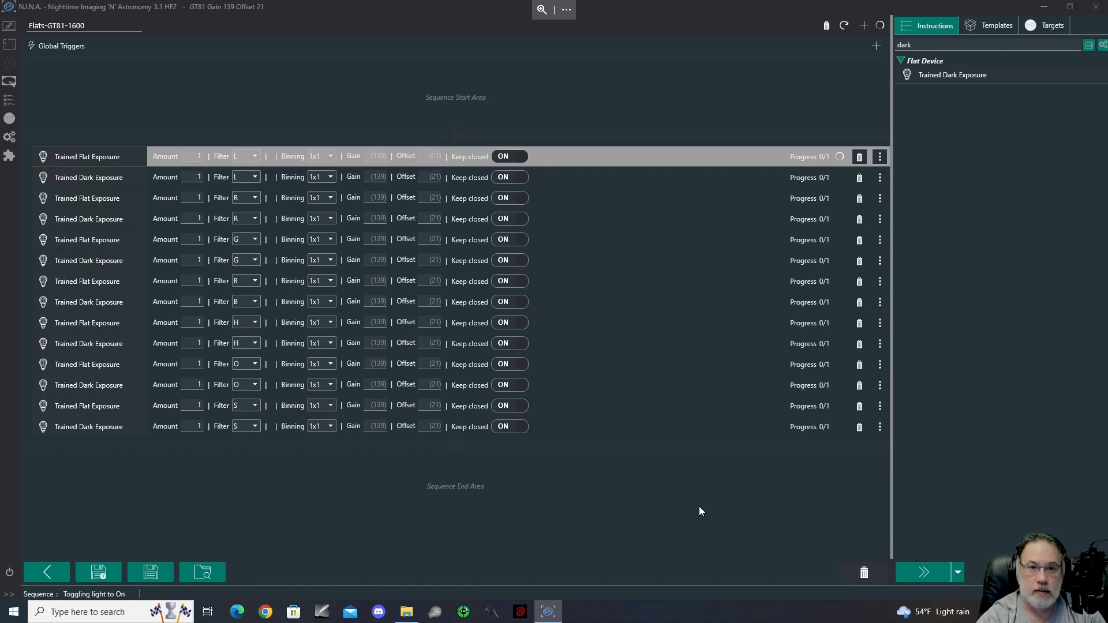
pyautogui.click(9, 26)
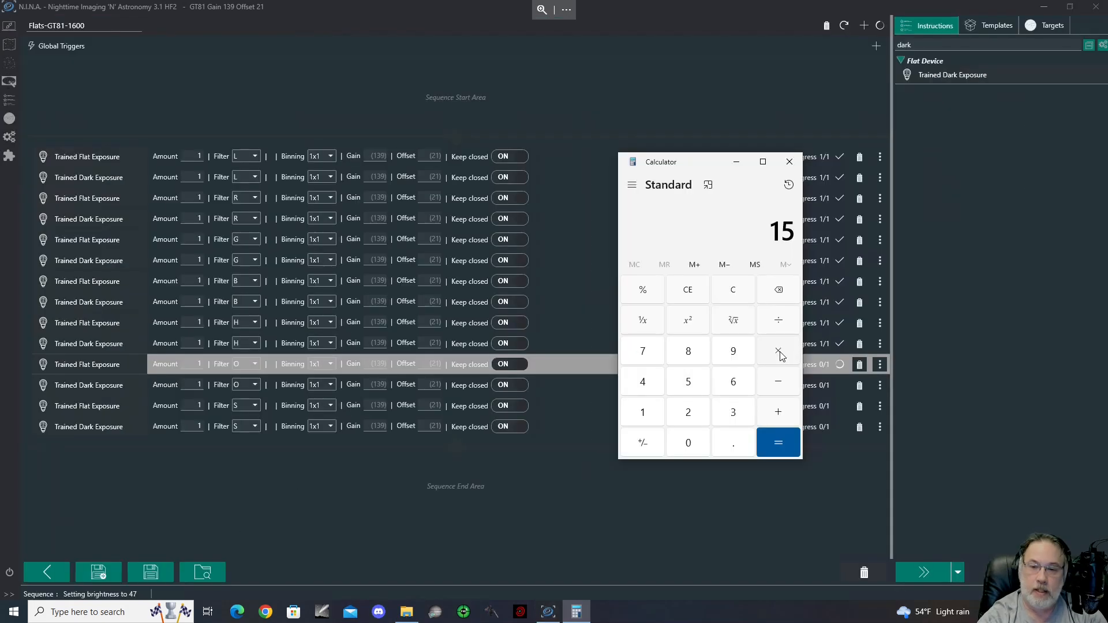
# - Calculate 15 × 50 ÷ 60 in Calculator to estimate one filter's total flat and dark time in minutes
pyautogui.click(780, 354)
pyautogui.click(687, 381)
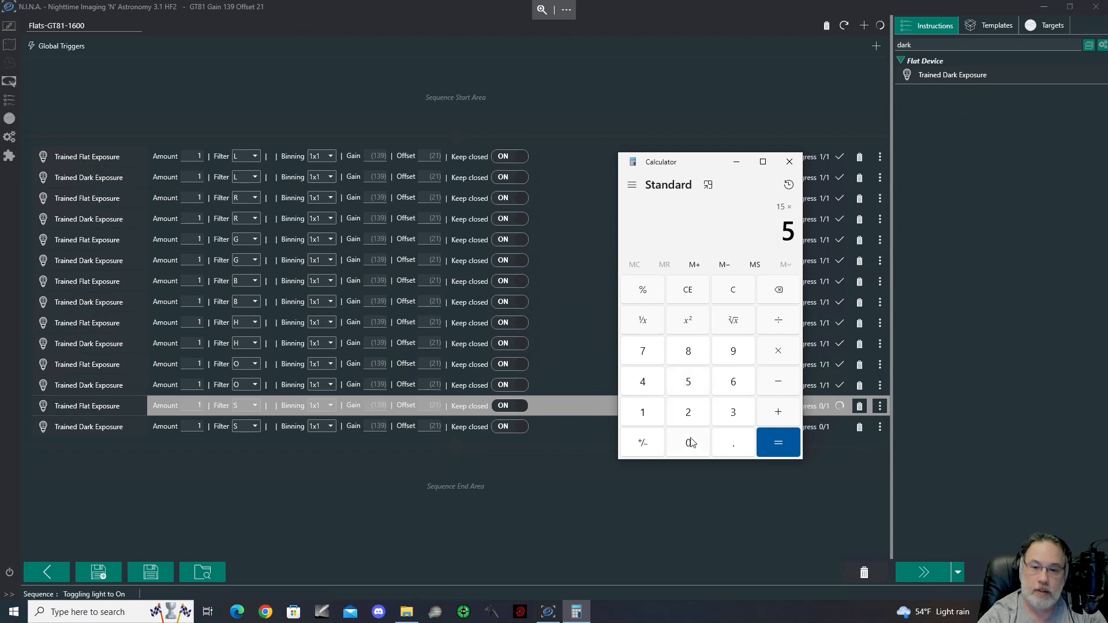
pyautogui.click(688, 443)
pyautogui.click(778, 320)
pyautogui.click(733, 381)
pyautogui.click(702, 447)
pyautogui.click(773, 444)
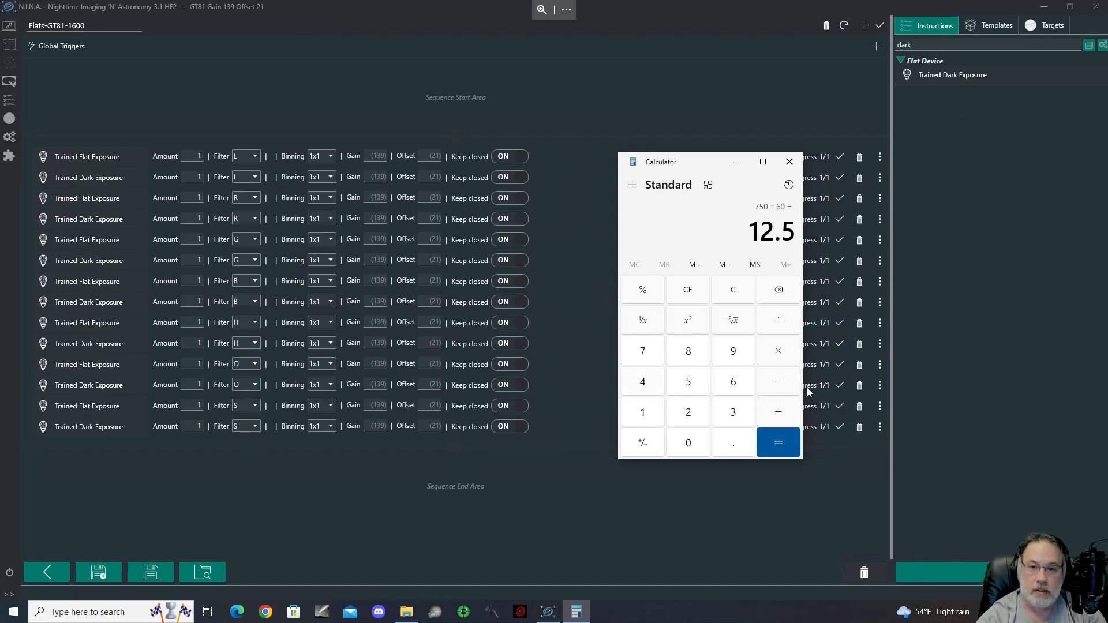
# - View the flat panel's trained exposure times, and switch to Calculator to compute 10 × 50 ÷ 60
pyautogui.click(6, 27)
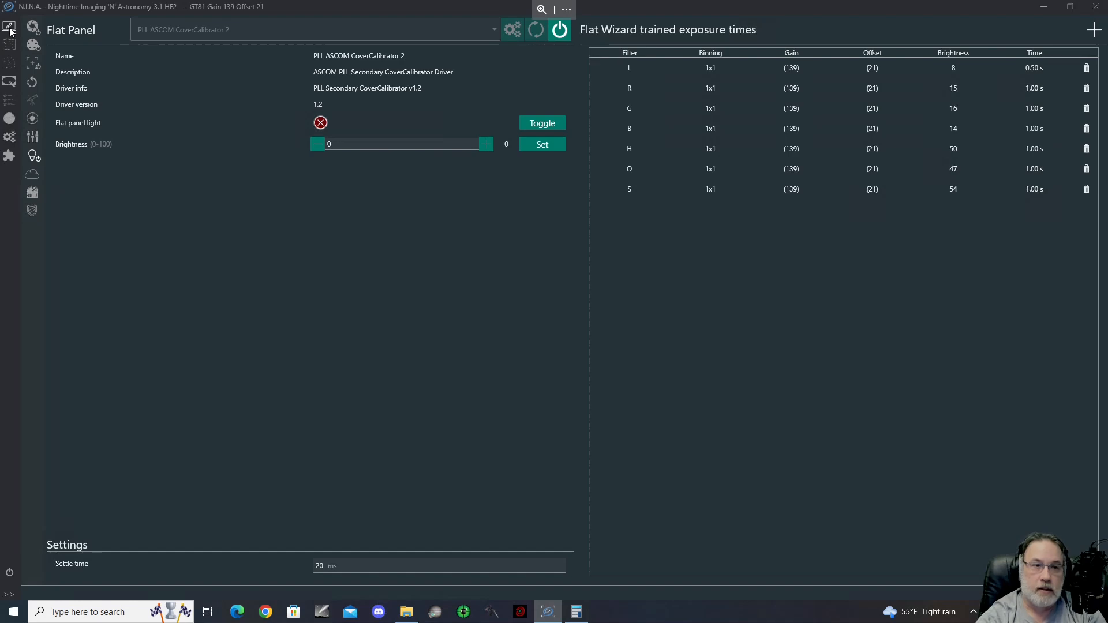
pyautogui.click(123, 613)
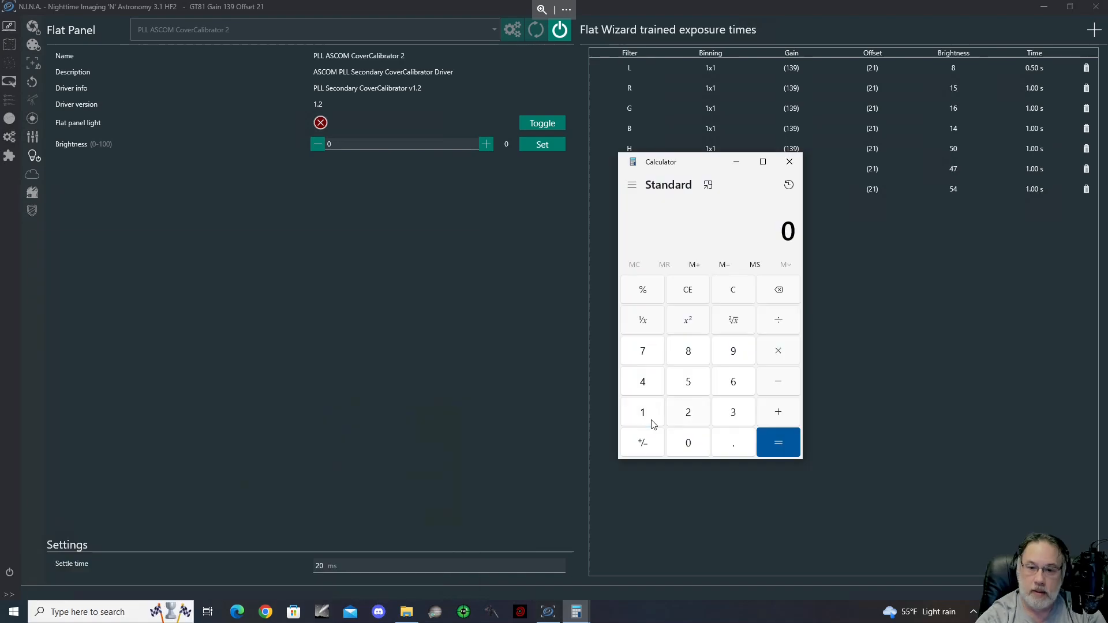
pyautogui.click(642, 413)
pyautogui.click(692, 452)
pyautogui.click(778, 352)
pyautogui.click(684, 389)
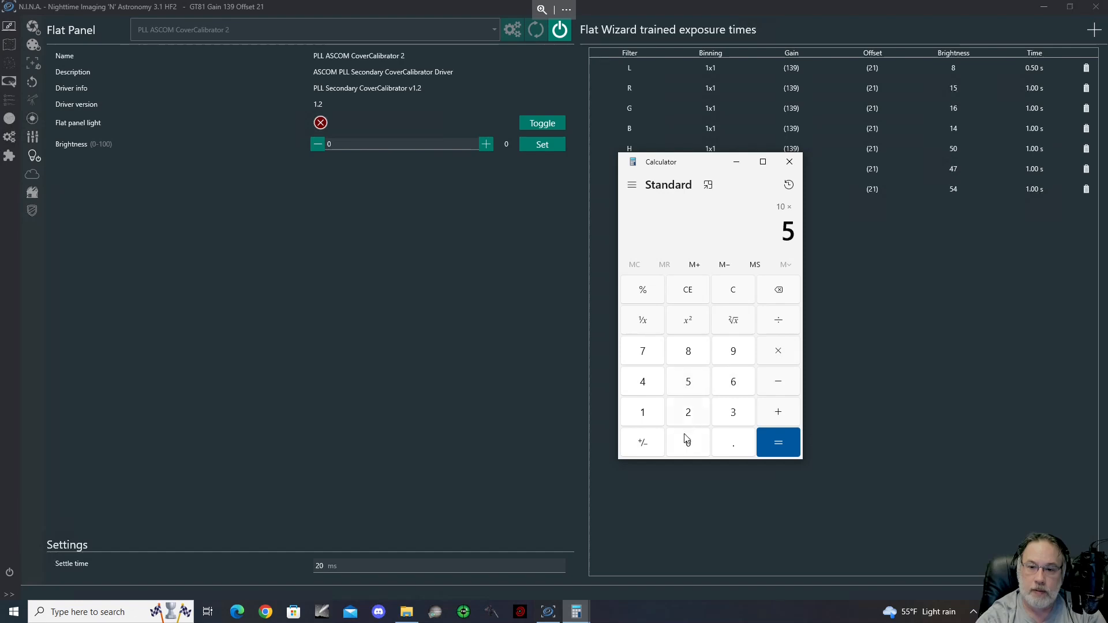
pyautogui.click(688, 442)
pyautogui.click(778, 442)
pyautogui.click(778, 319)
pyautogui.click(733, 382)
pyautogui.click(692, 451)
pyautogui.click(777, 442)
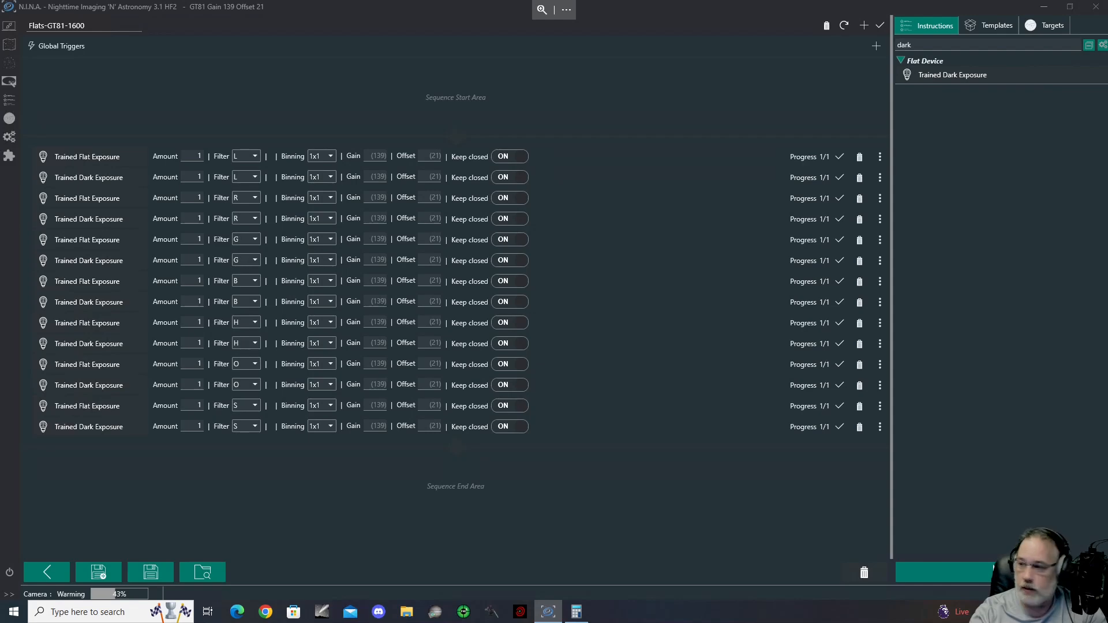
# - Switch to File Explorer and examine the full names of the captured files in the 2024-11-09 session's FLAT and DARK folders
pyautogui.click(406, 612)
pyautogui.doubleClick(482, 180)
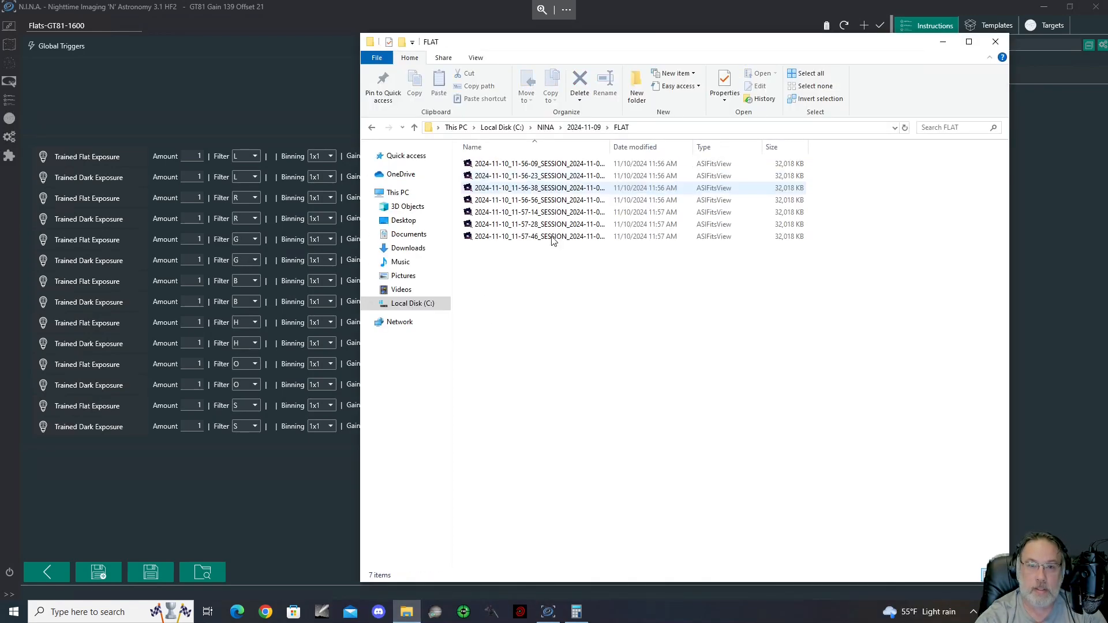
pyautogui.doubleClick(610, 147)
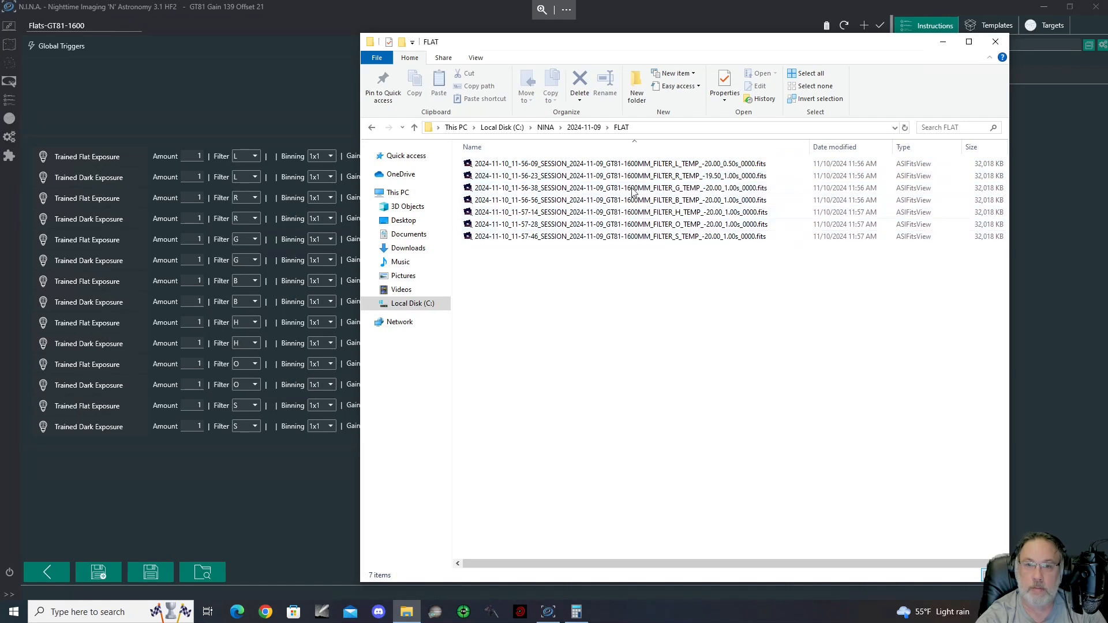
pyautogui.click(583, 127)
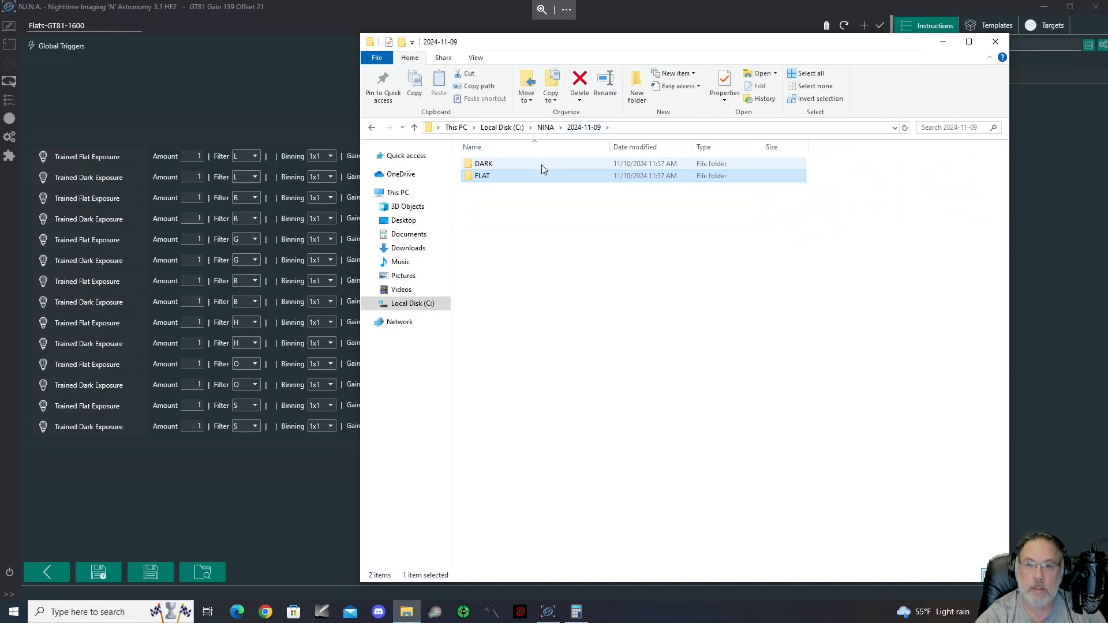
pyautogui.doubleClick(499, 165)
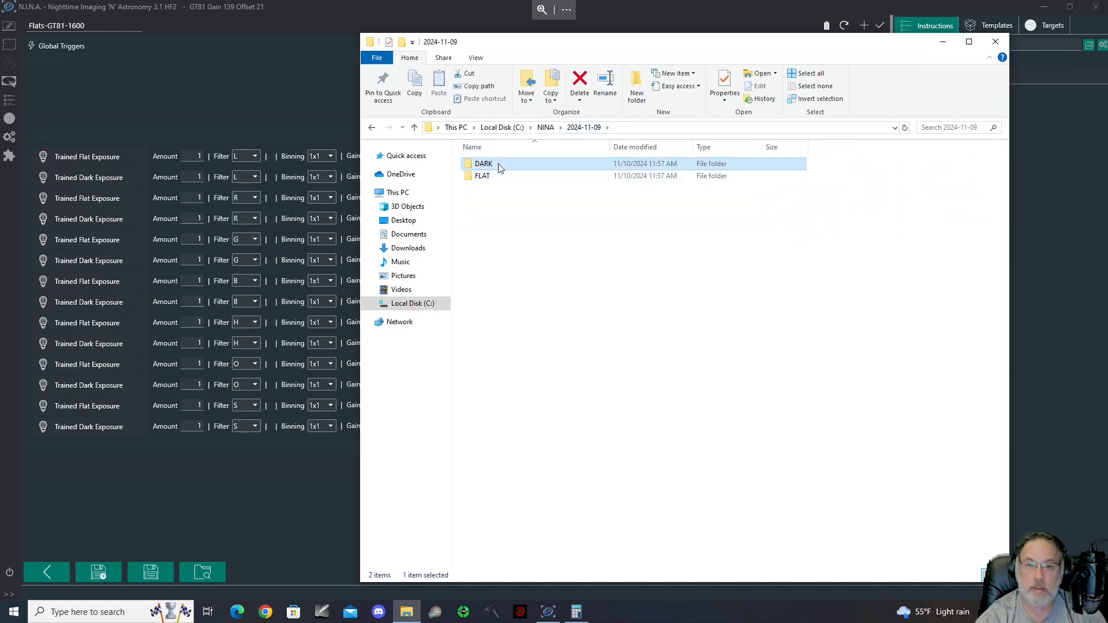
pyautogui.doubleClick(610, 147)
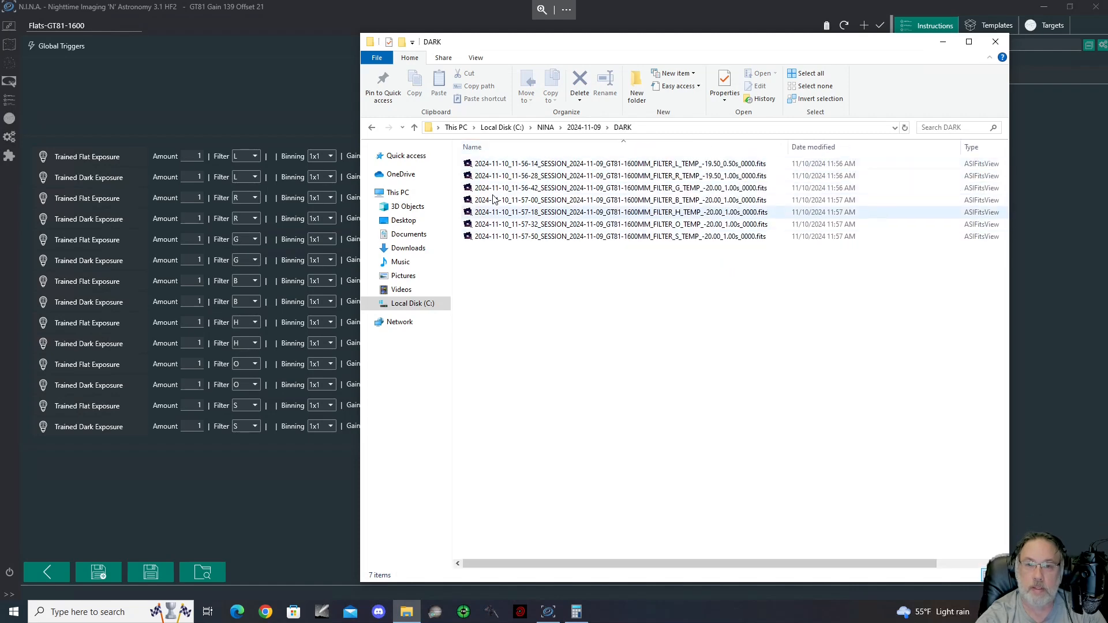